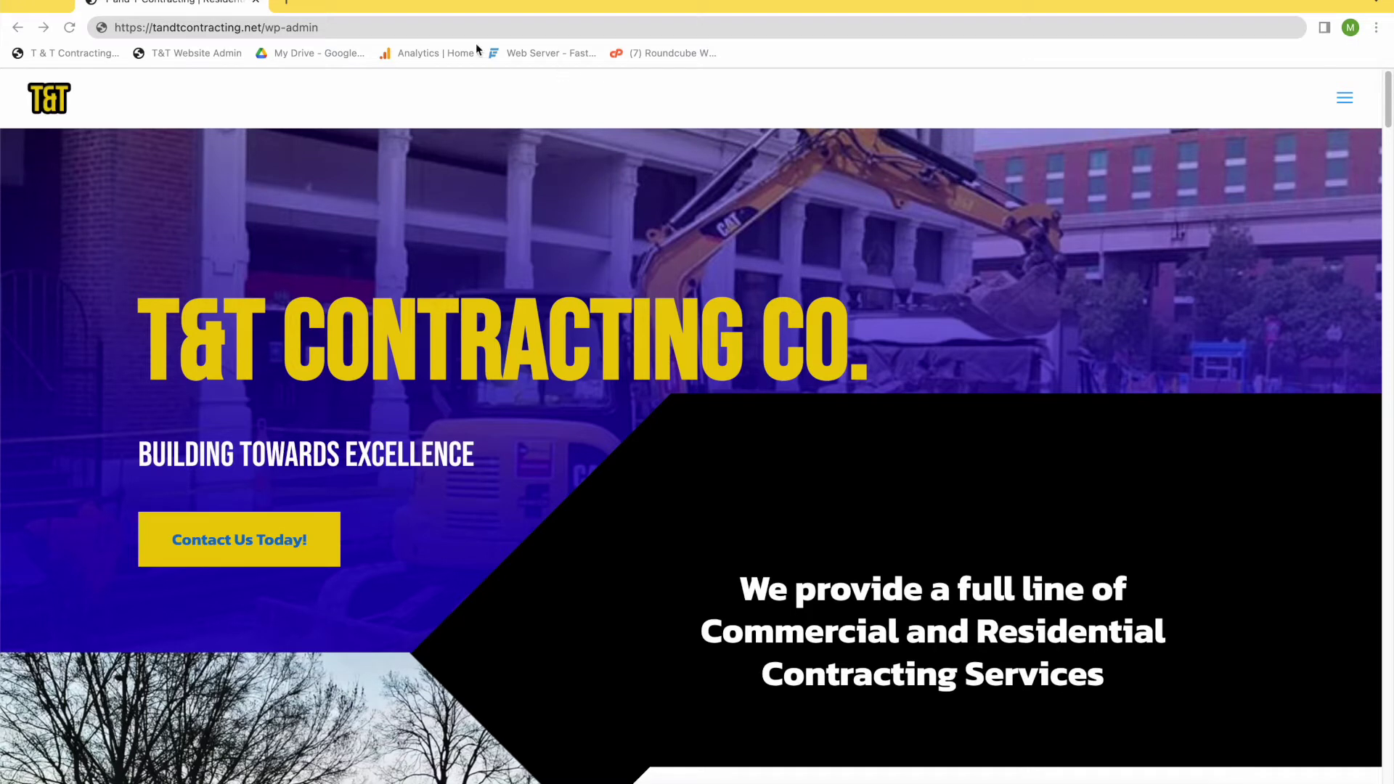
- Log in through the site's /wp-admin address and scroll through the Dashboard widgets
{"action": "left_click", "coordinate": [330, 29]}
{"action": "left_click", "coordinate": [201, 29]}
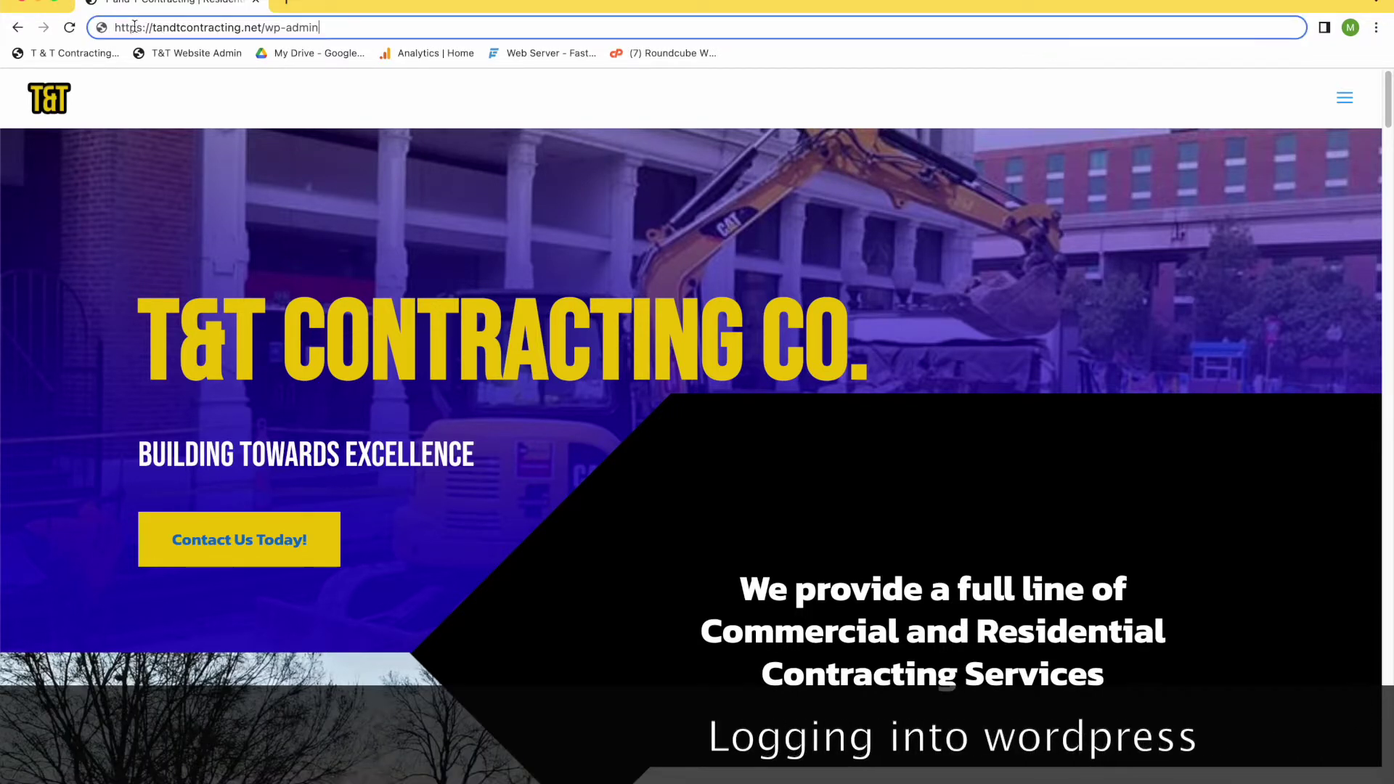
{"action": "left_click_drag", "start_coordinate": [116, 27], "coordinate": [263, 30]}
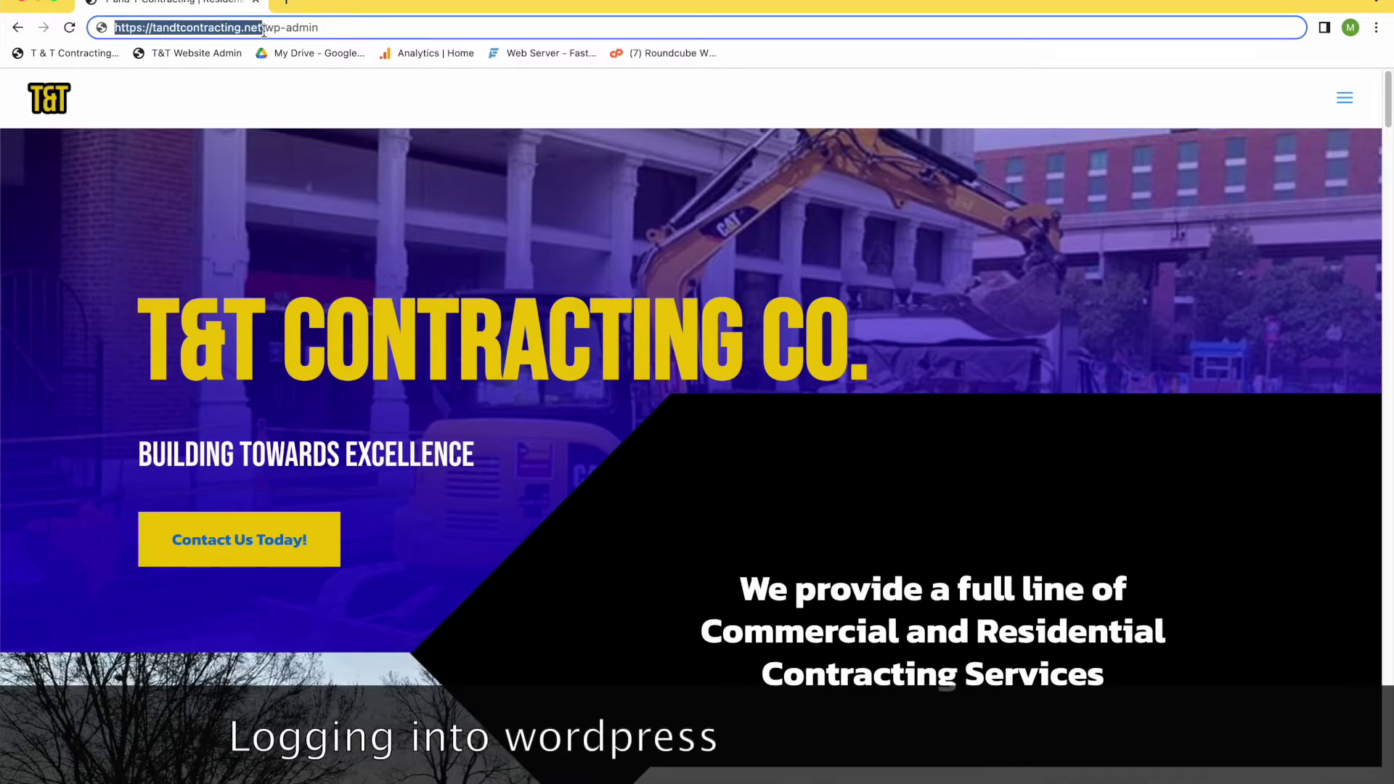
{"action": "left_click_drag", "start_coordinate": [264, 29], "coordinate": [319, 29]}
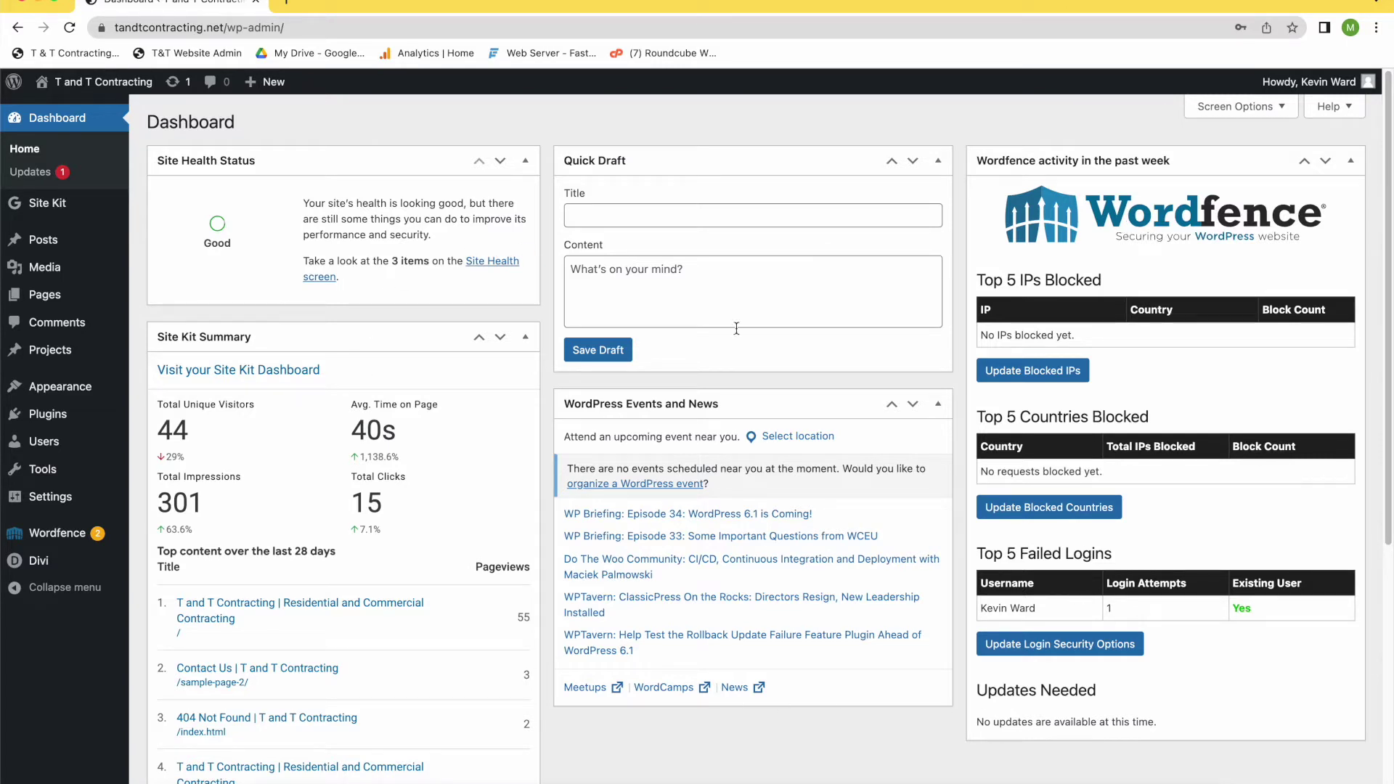
{"action": "scroll", "coordinate": [716, 359], "scroll_direction": "down", "scroll_amount": 1}
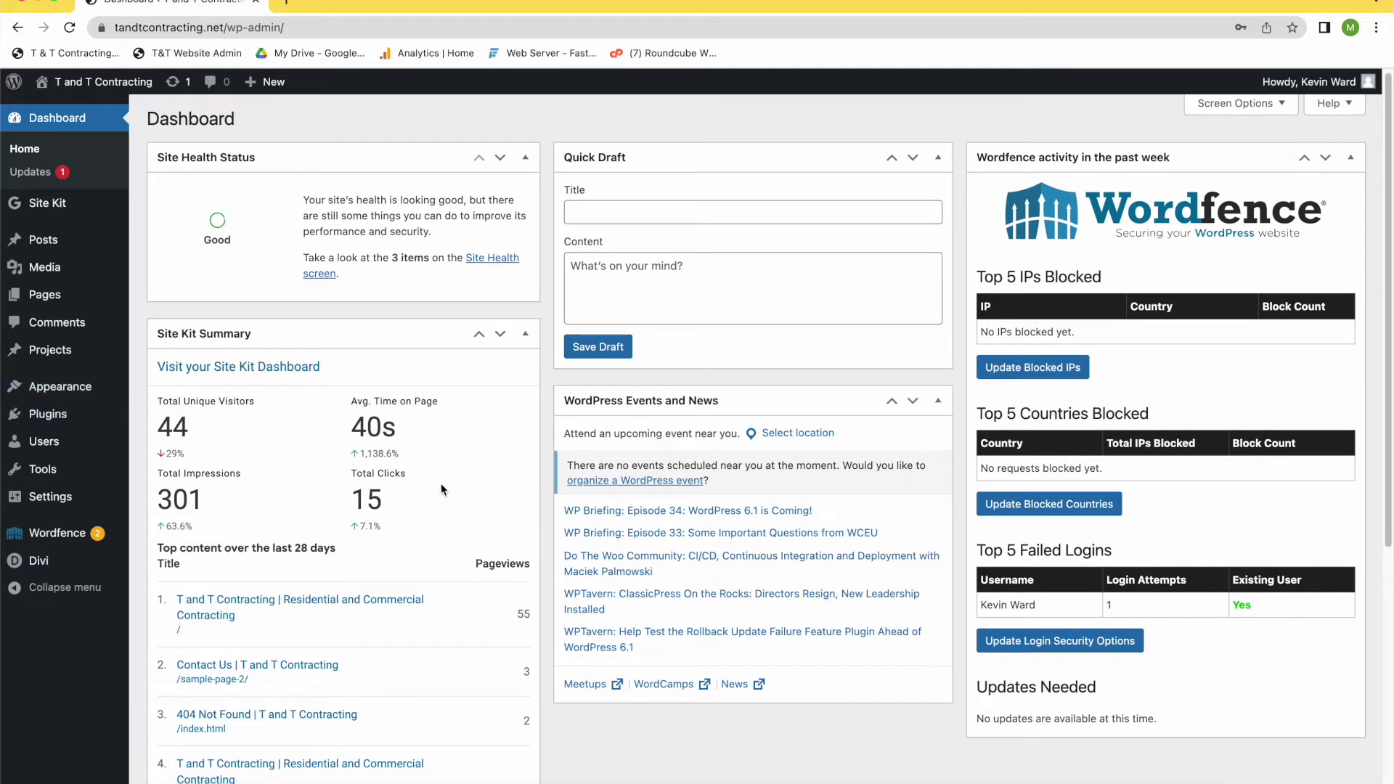
{"action": "scroll", "coordinate": [499, 469], "scroll_direction": "down", "scroll_amount": 5}
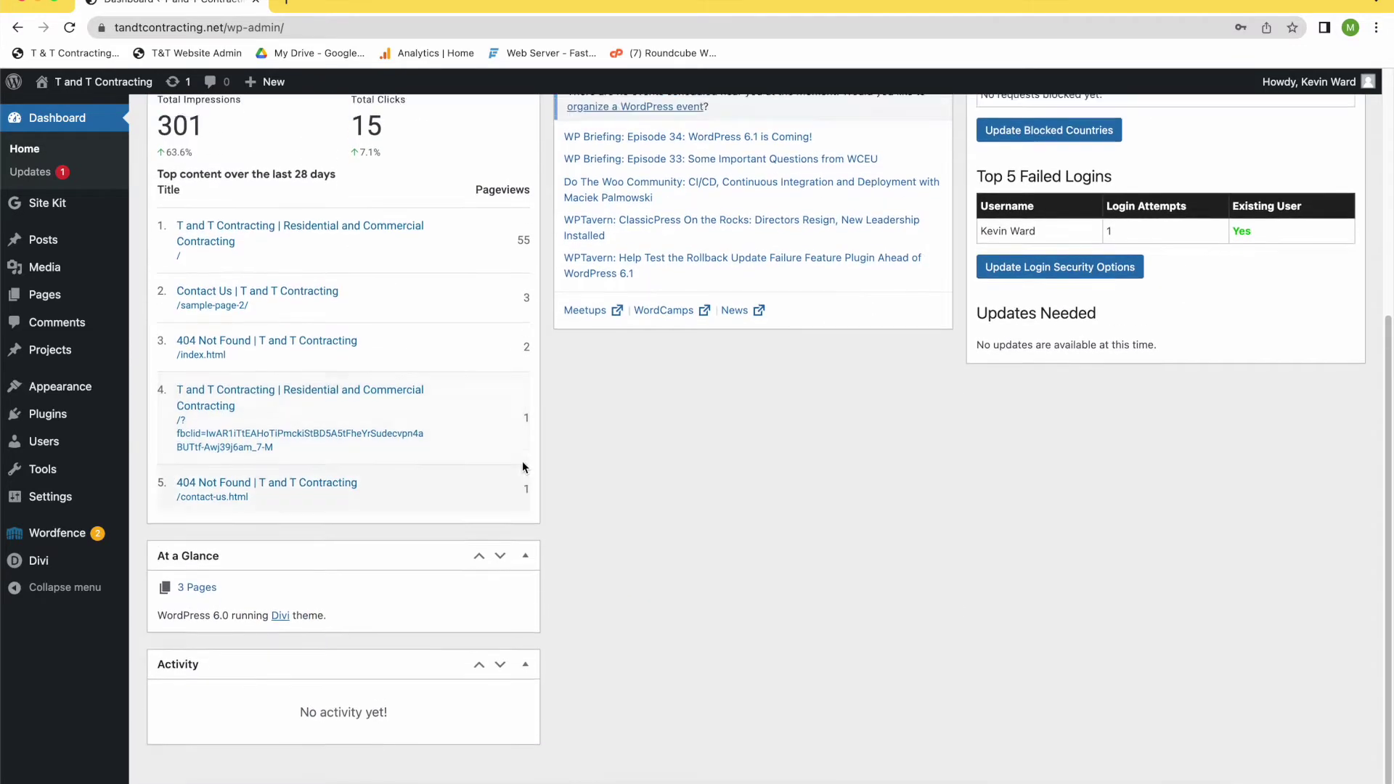
{"action": "scroll", "coordinate": [523, 466], "scroll_direction": "up", "scroll_amount": 5}
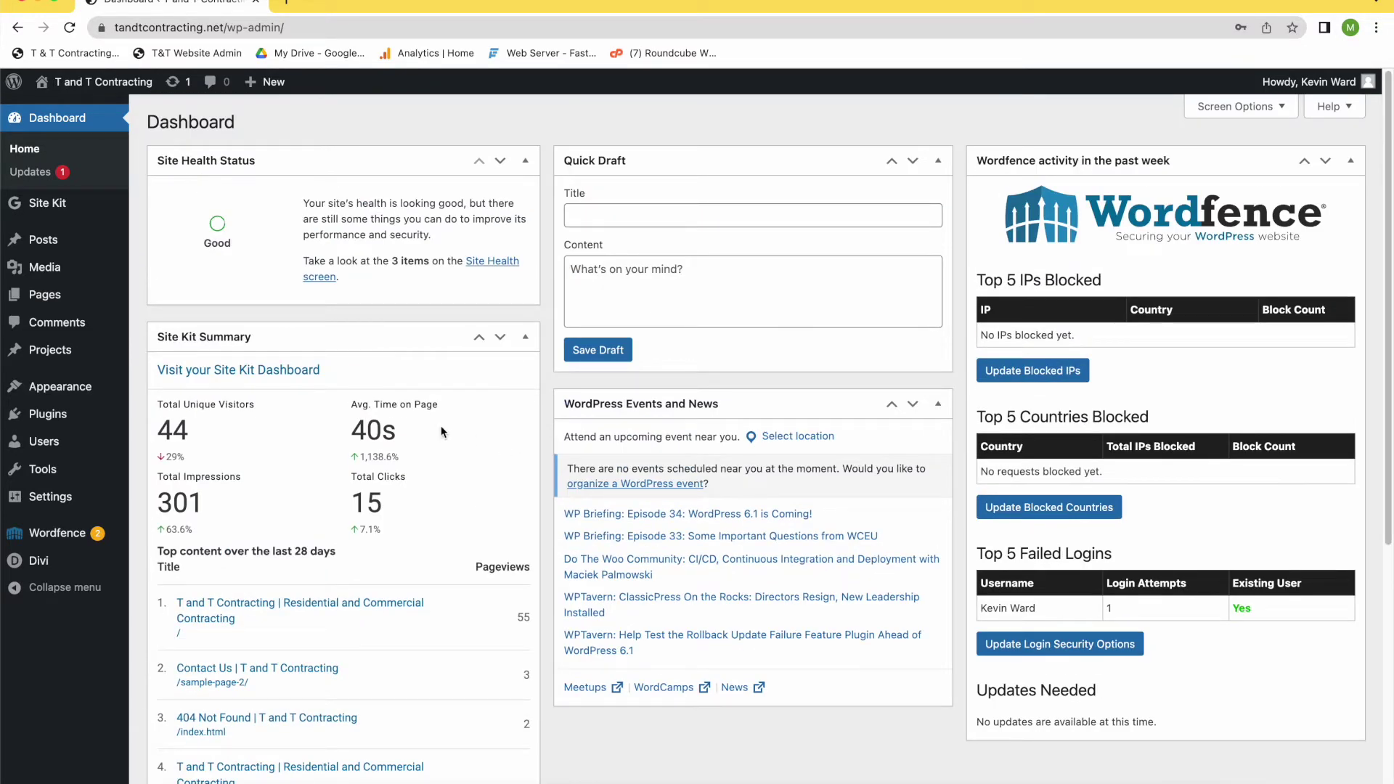
- Open Dashboard > Updates and tick Select All under Themes to mark Divi 4.17.0 for updating
{"action": "left_click", "coordinate": [27, 174]}
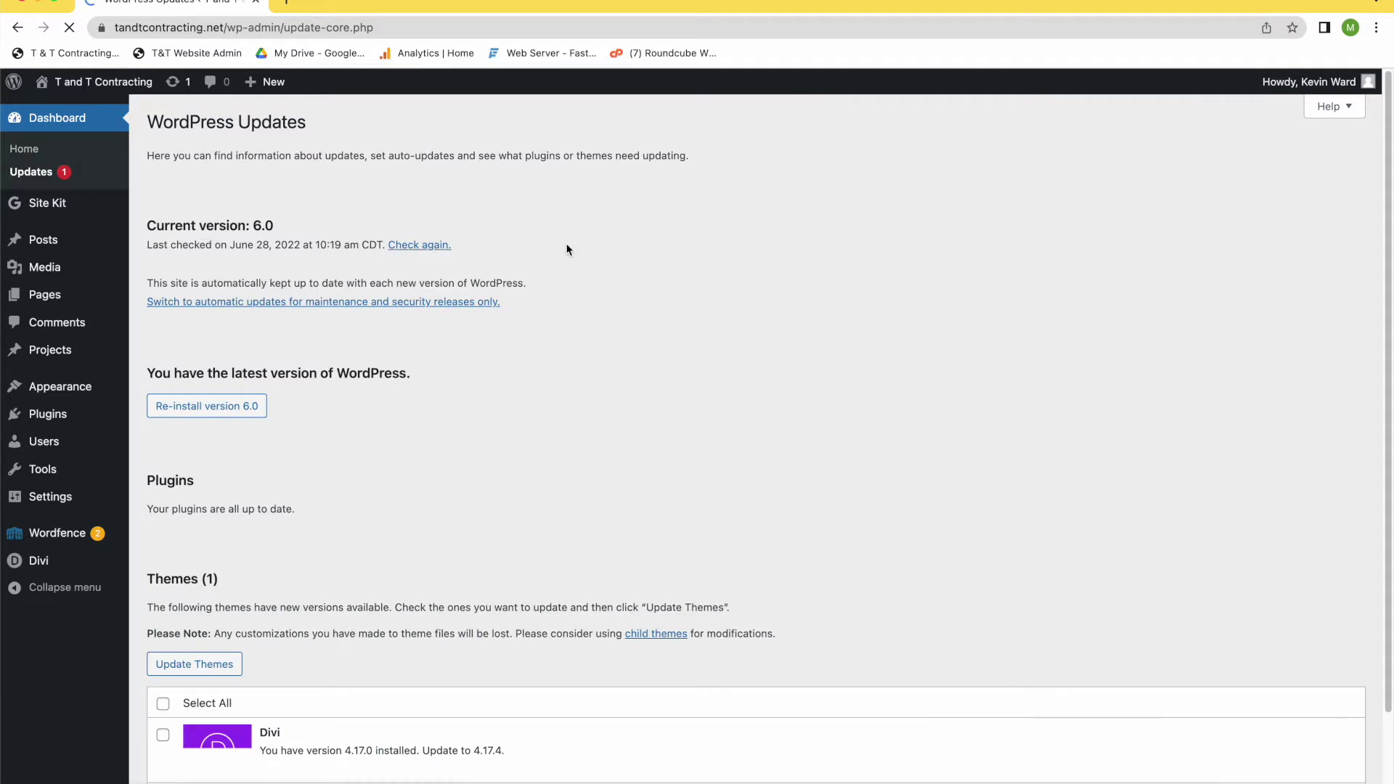
{"action": "left_click", "coordinate": [175, 702]}
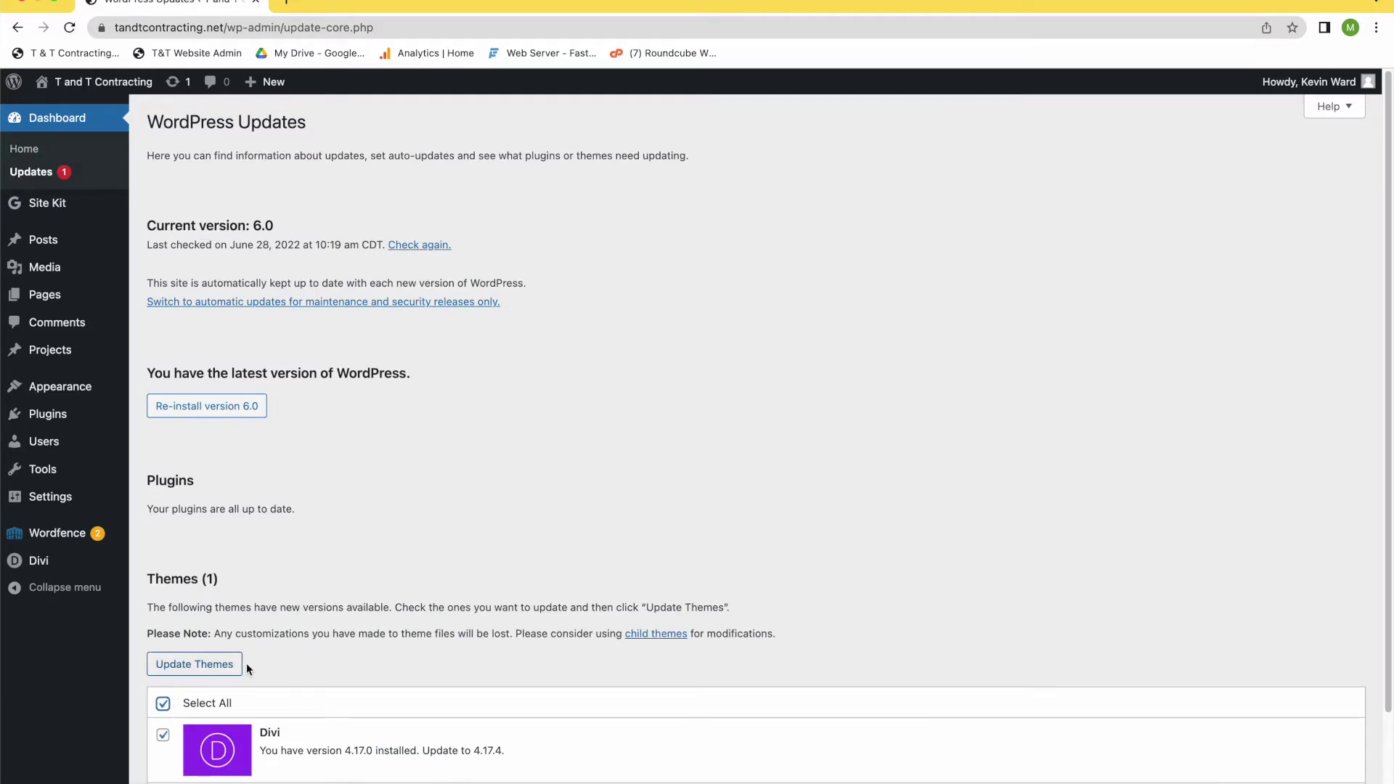
{"action": "scroll", "coordinate": [368, 612], "scroll_direction": "down", "scroll_amount": 3}
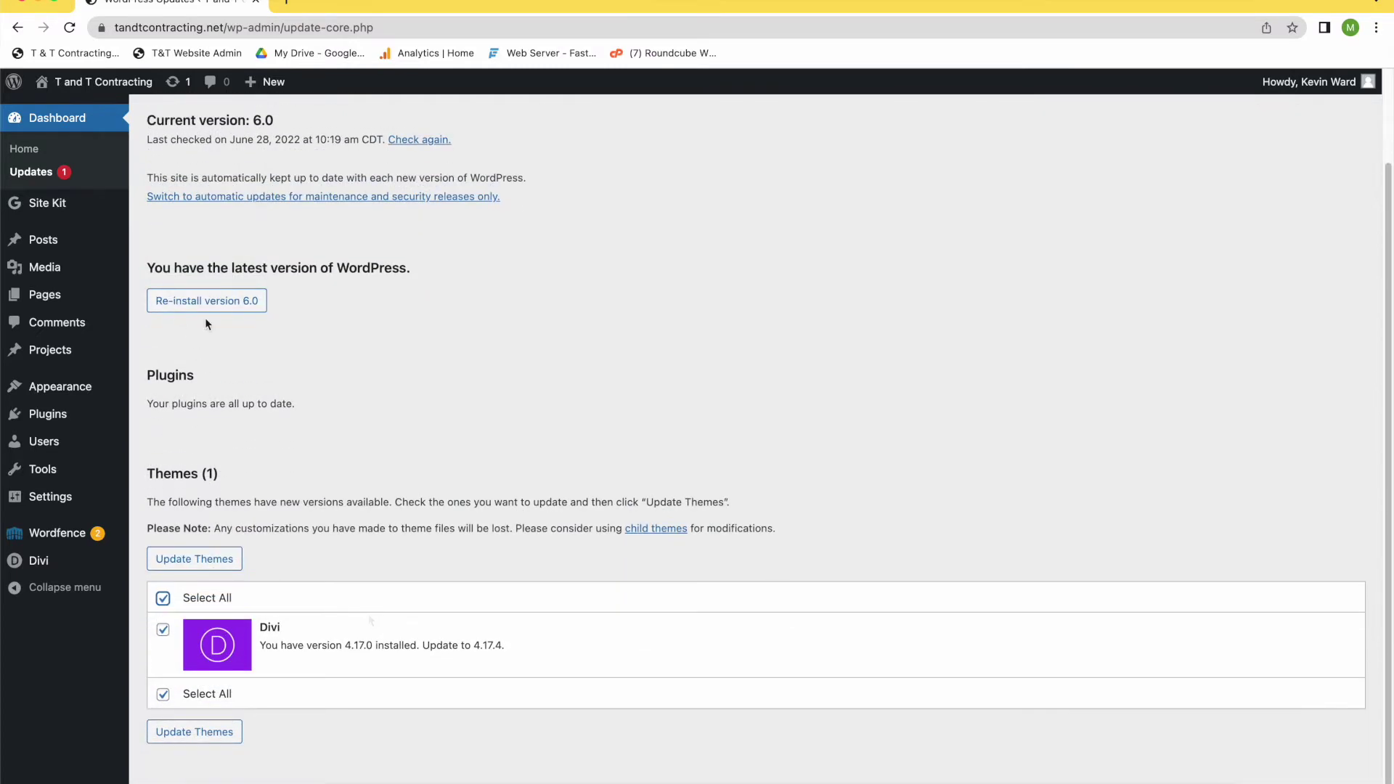
{"action": "scroll", "coordinate": [311, 343], "scroll_direction": "up", "scroll_amount": 3}
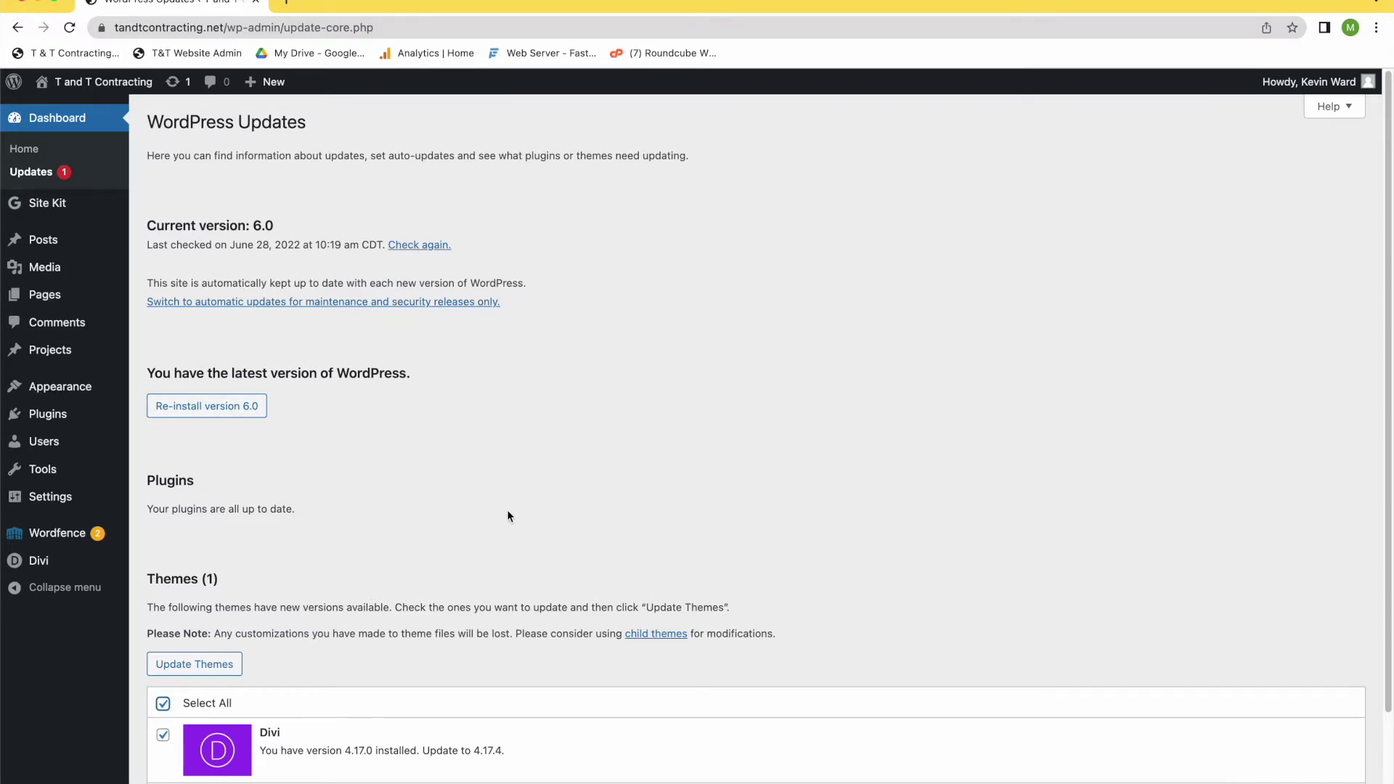
{"action": "scroll", "coordinate": [501, 497], "scroll_direction": "down", "scroll_amount": 3}
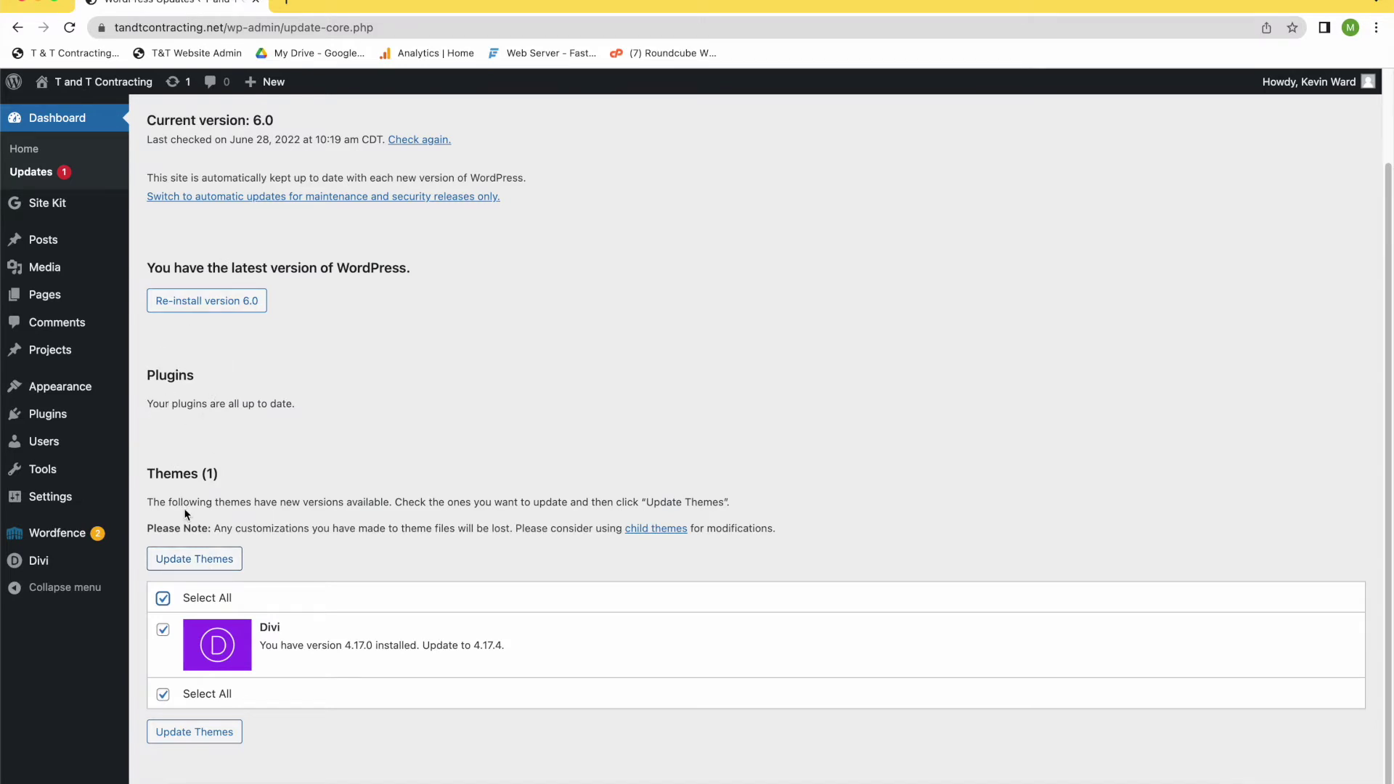
- Update Divi to 4.17.4, then go back to the WordPress Updates page
{"action": "left_click", "coordinate": [200, 733]}
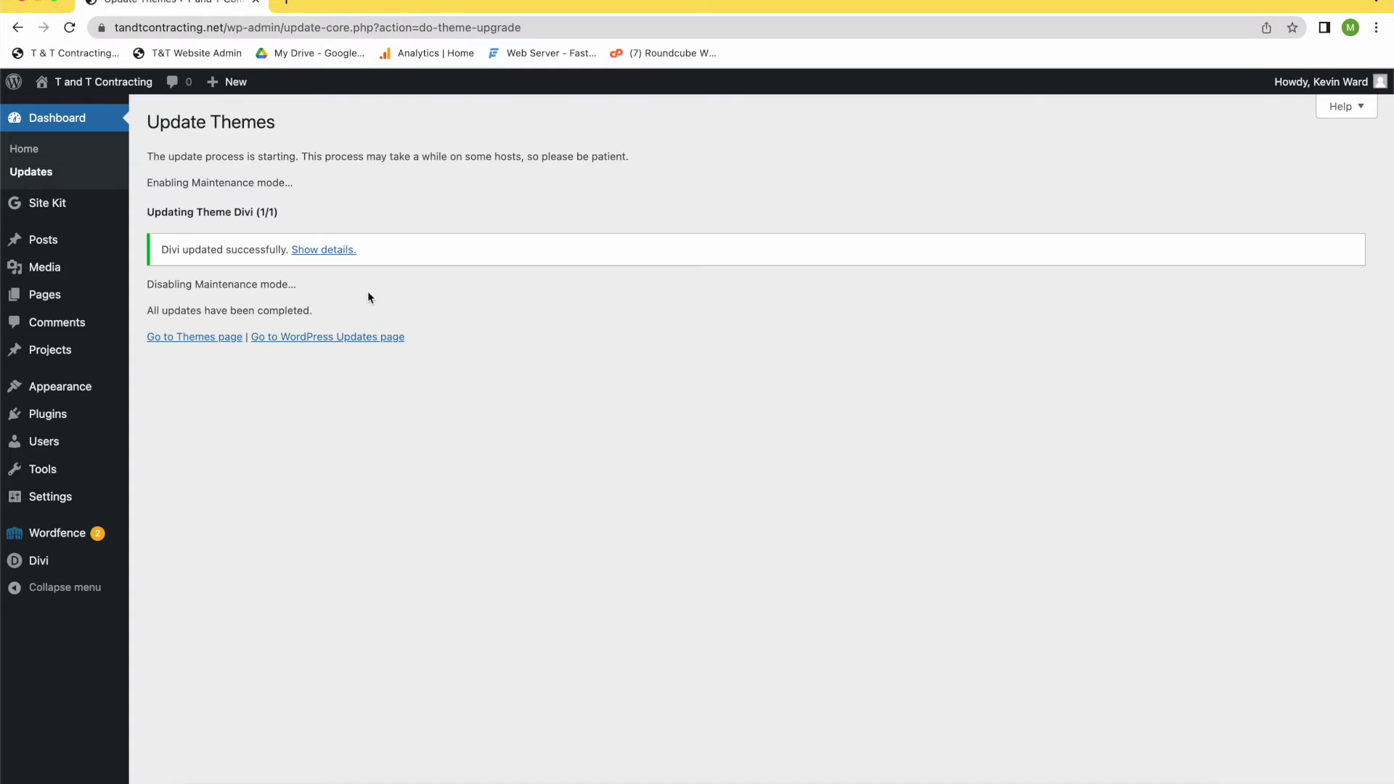
{"action": "left_click", "coordinate": [328, 337]}
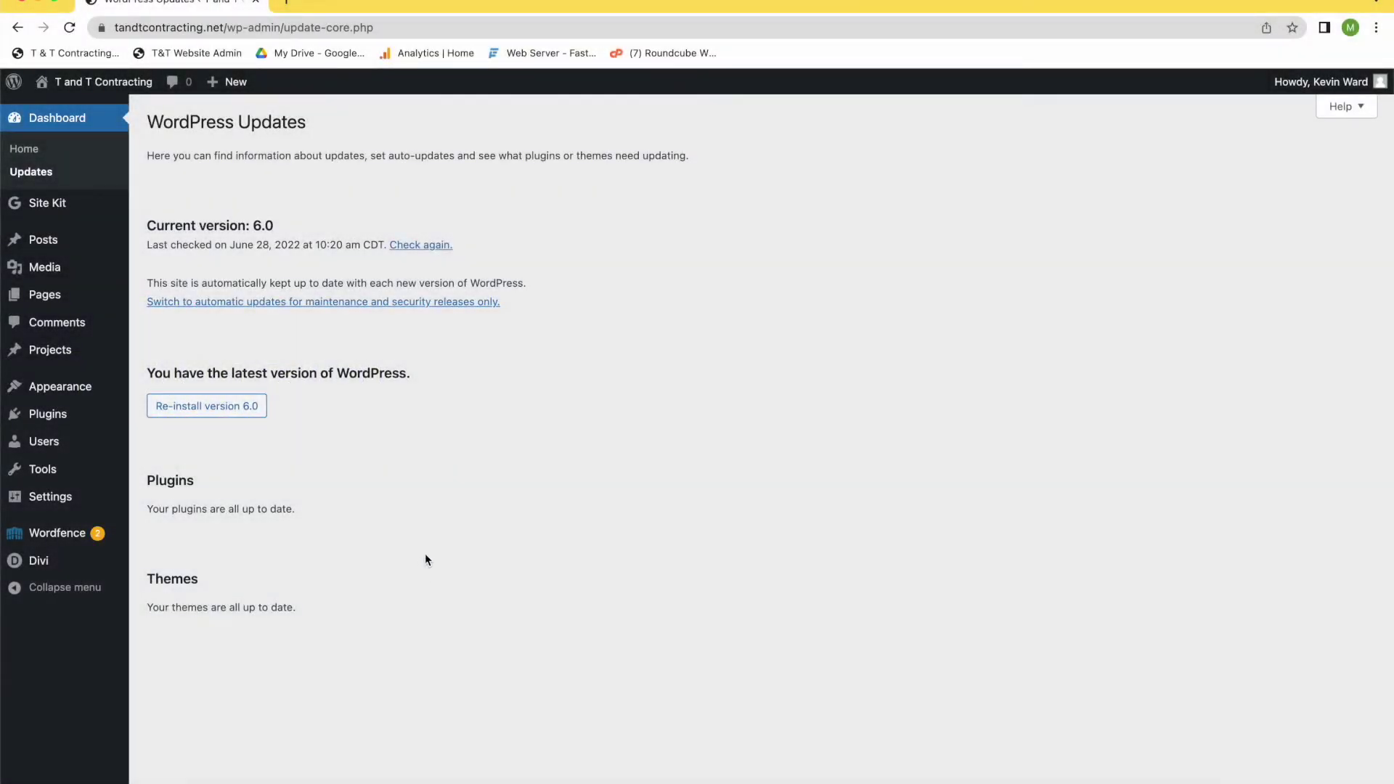
{"action": "mouse_move", "coordinate": [40, 445]}
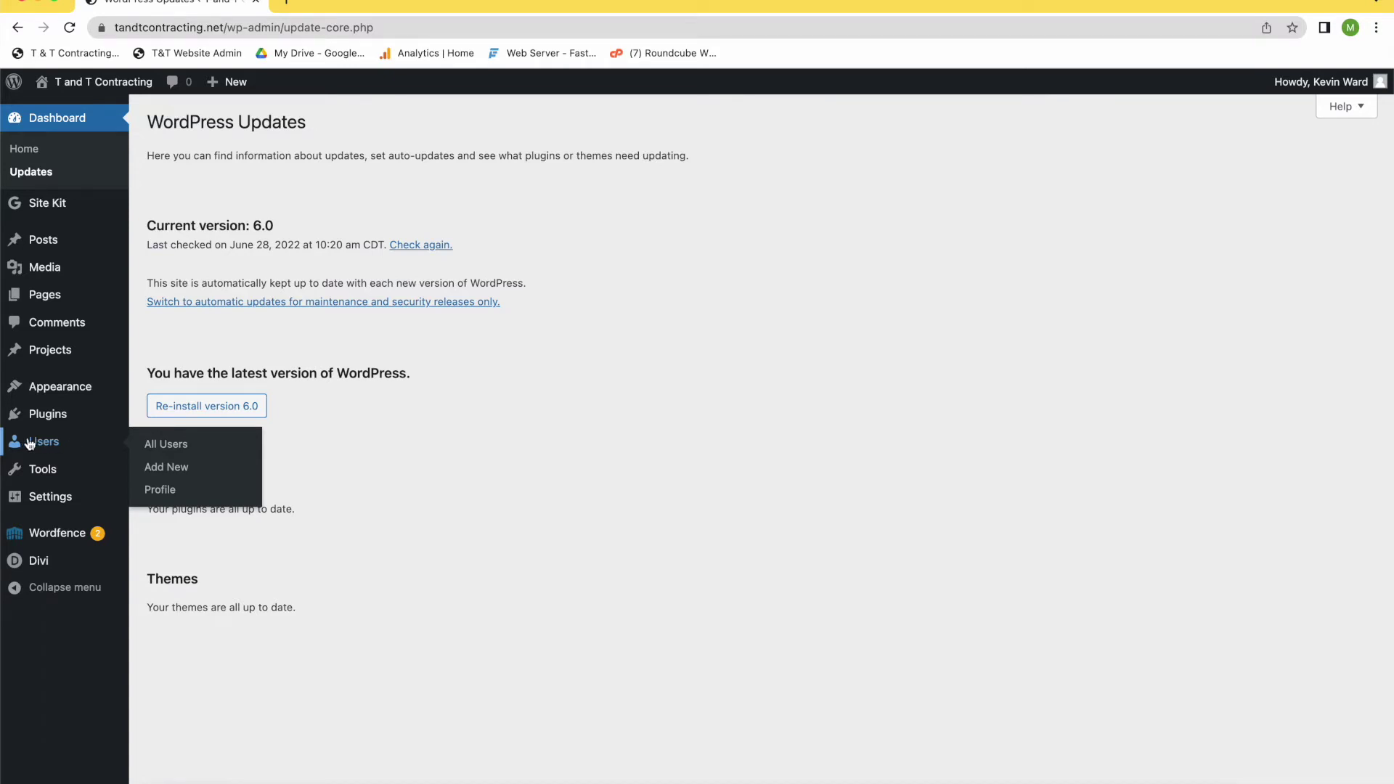
- From Users > All Users, edit the first administrator to reach the Profile page
{"action": "left_click", "coordinate": [162, 445]}
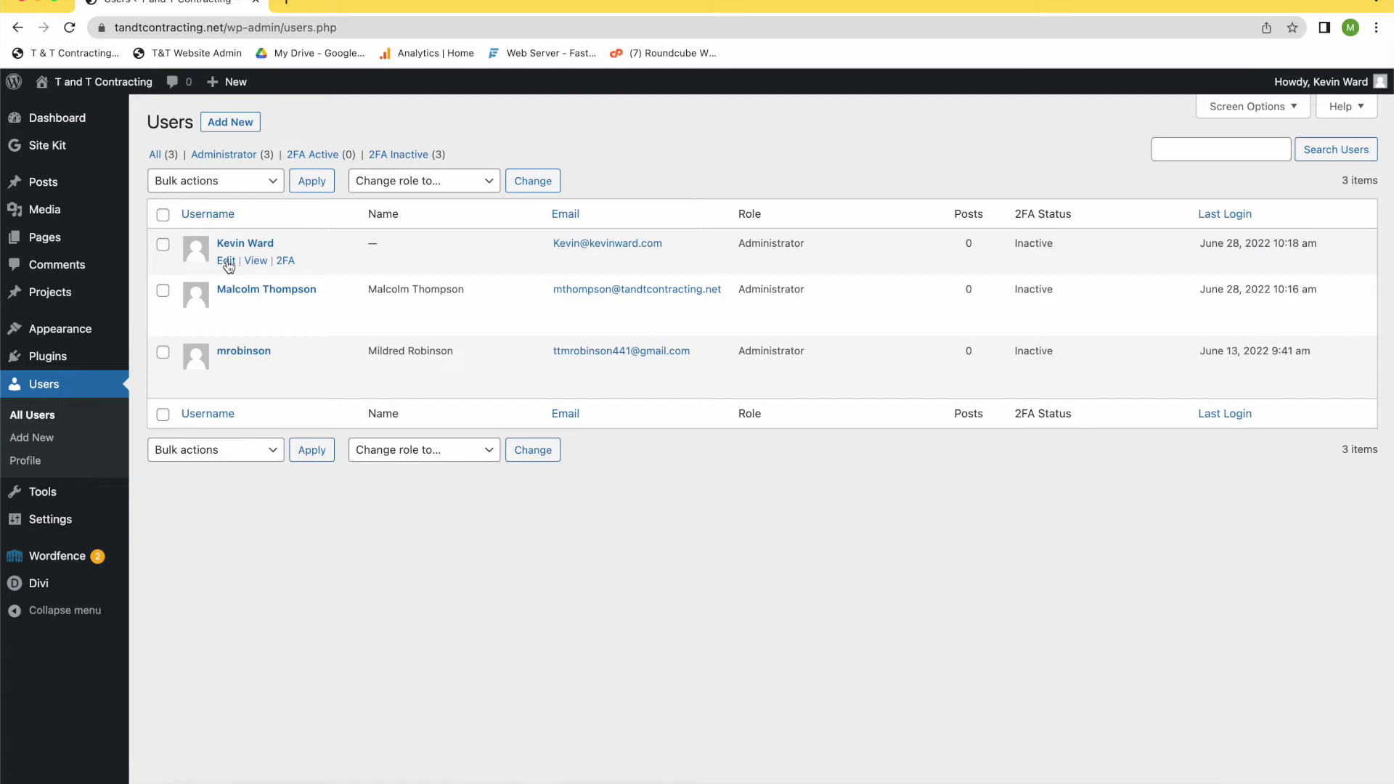
{"action": "left_click", "coordinate": [227, 262]}
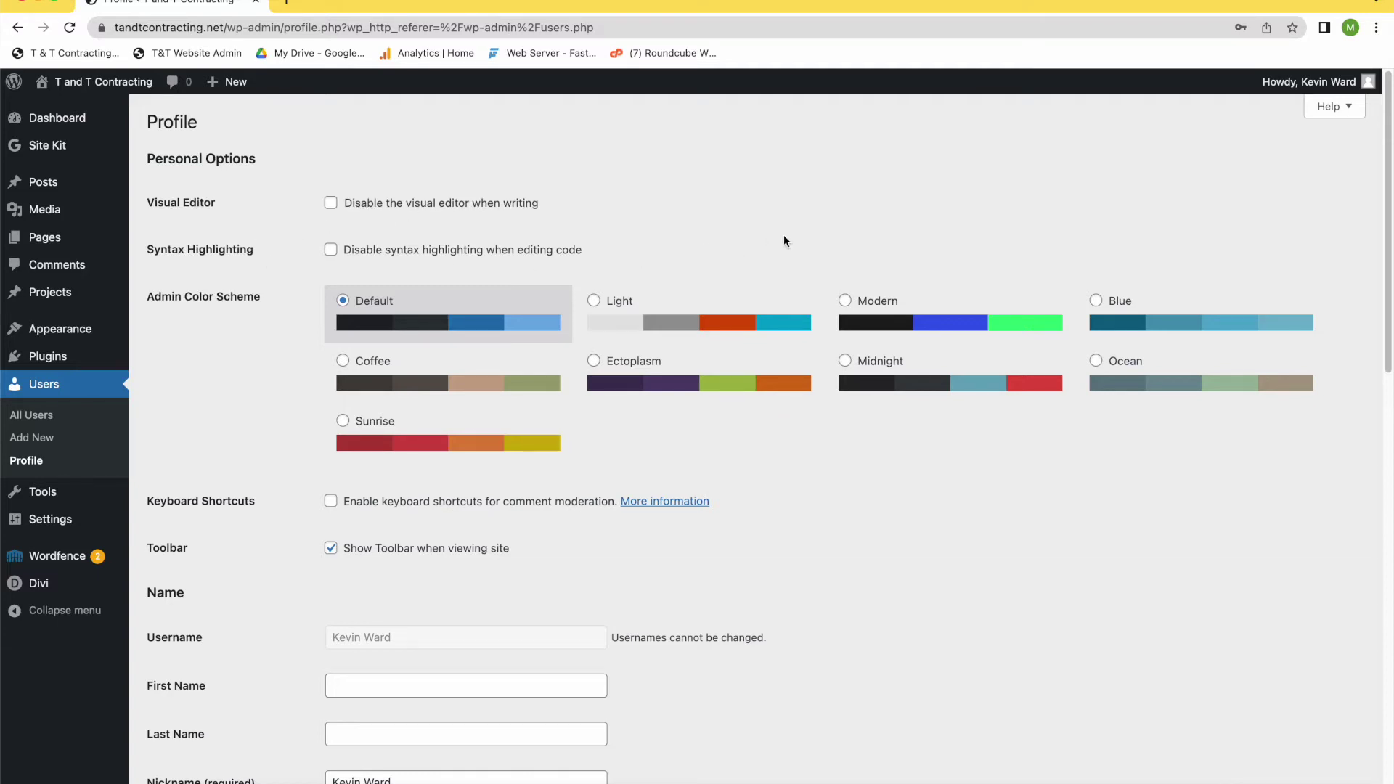
{"action": "scroll", "coordinate": [782, 234], "scroll_direction": "down", "scroll_amount": 2}
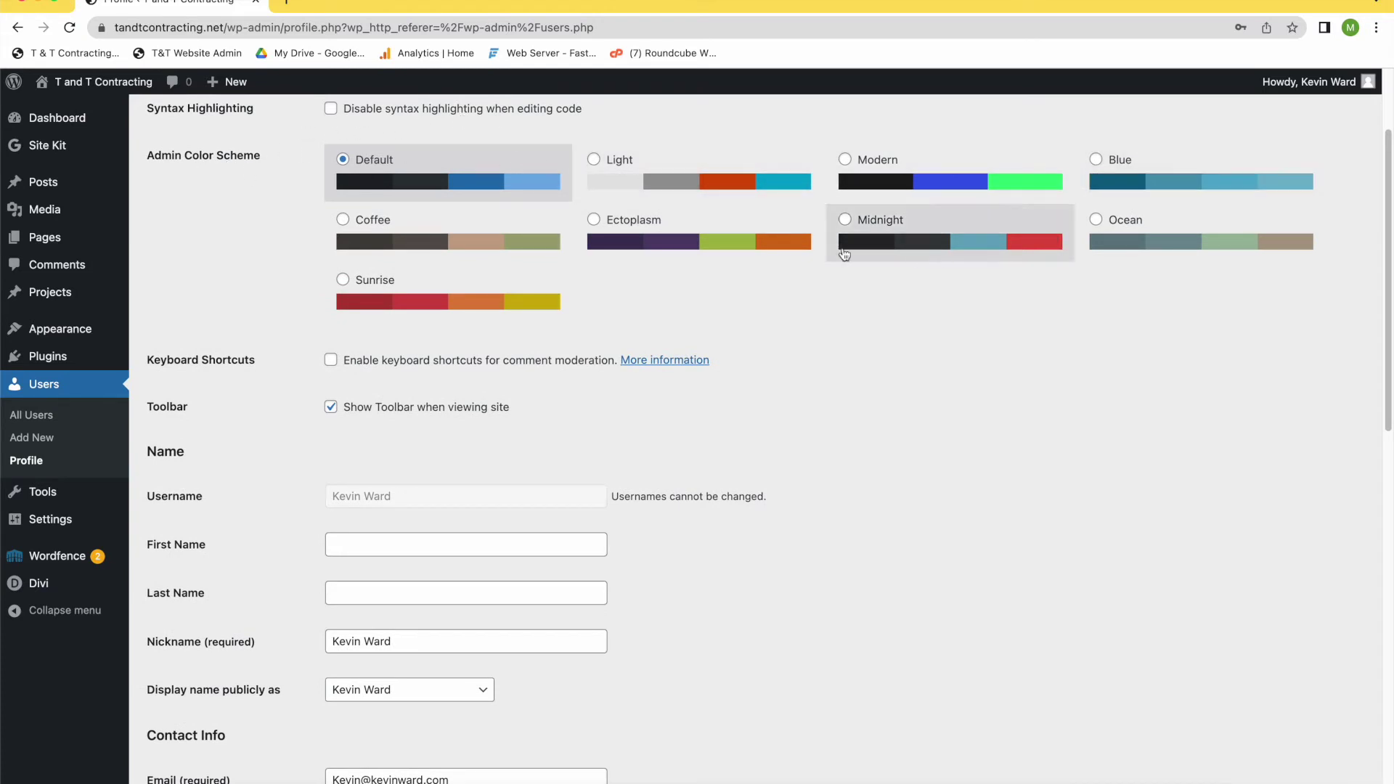
{"action": "scroll", "coordinate": [248, 213], "scroll_direction": "up", "scroll_amount": 2}
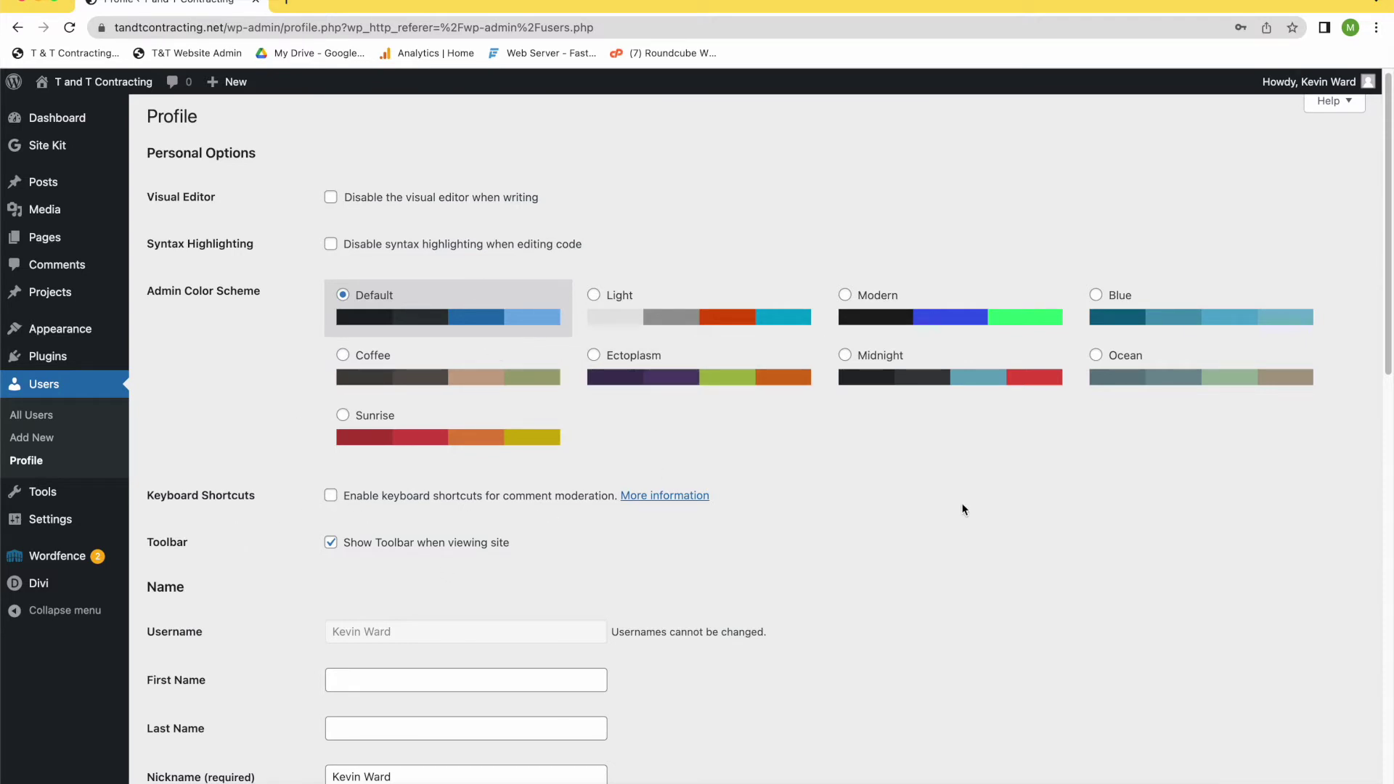
{"action": "scroll", "coordinate": [961, 503], "scroll_direction": "down", "scroll_amount": 6}
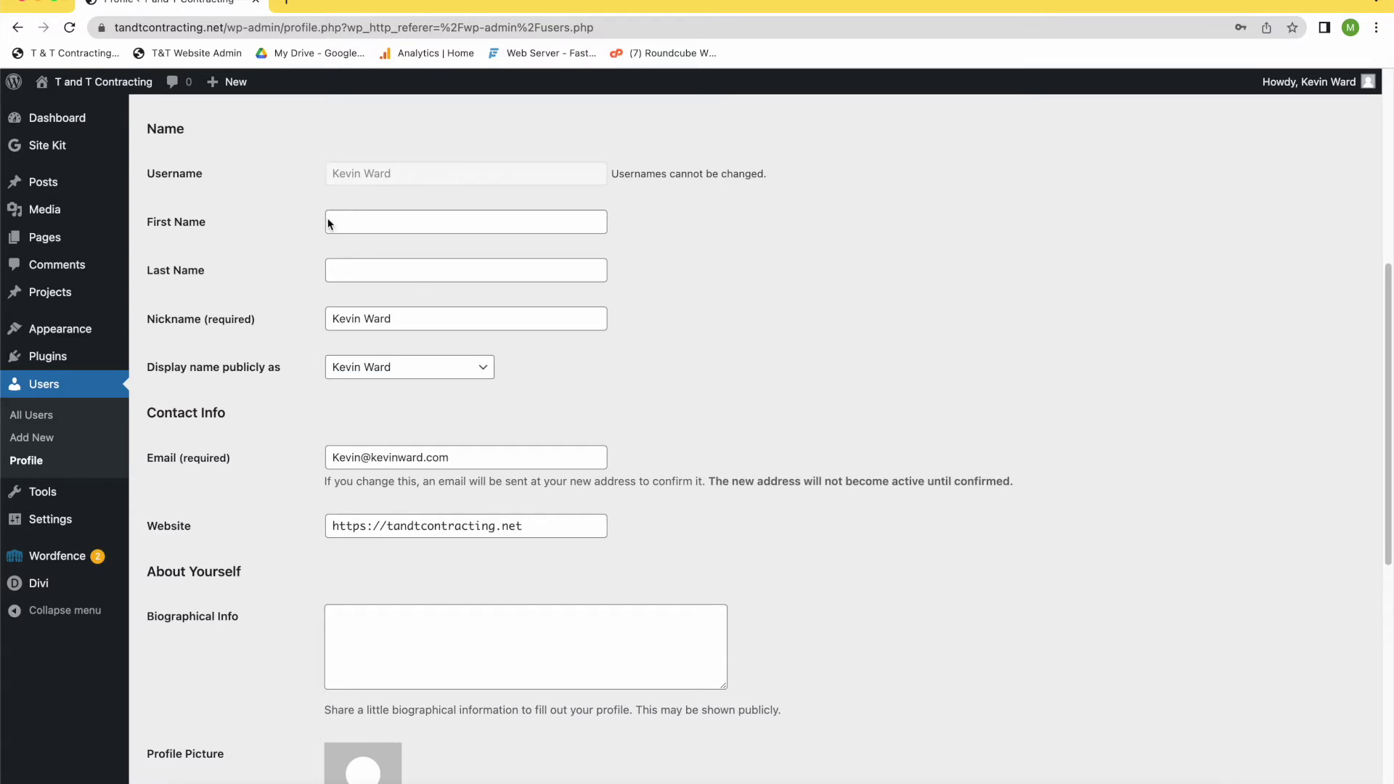
{"action": "left_click", "coordinate": [367, 227]}
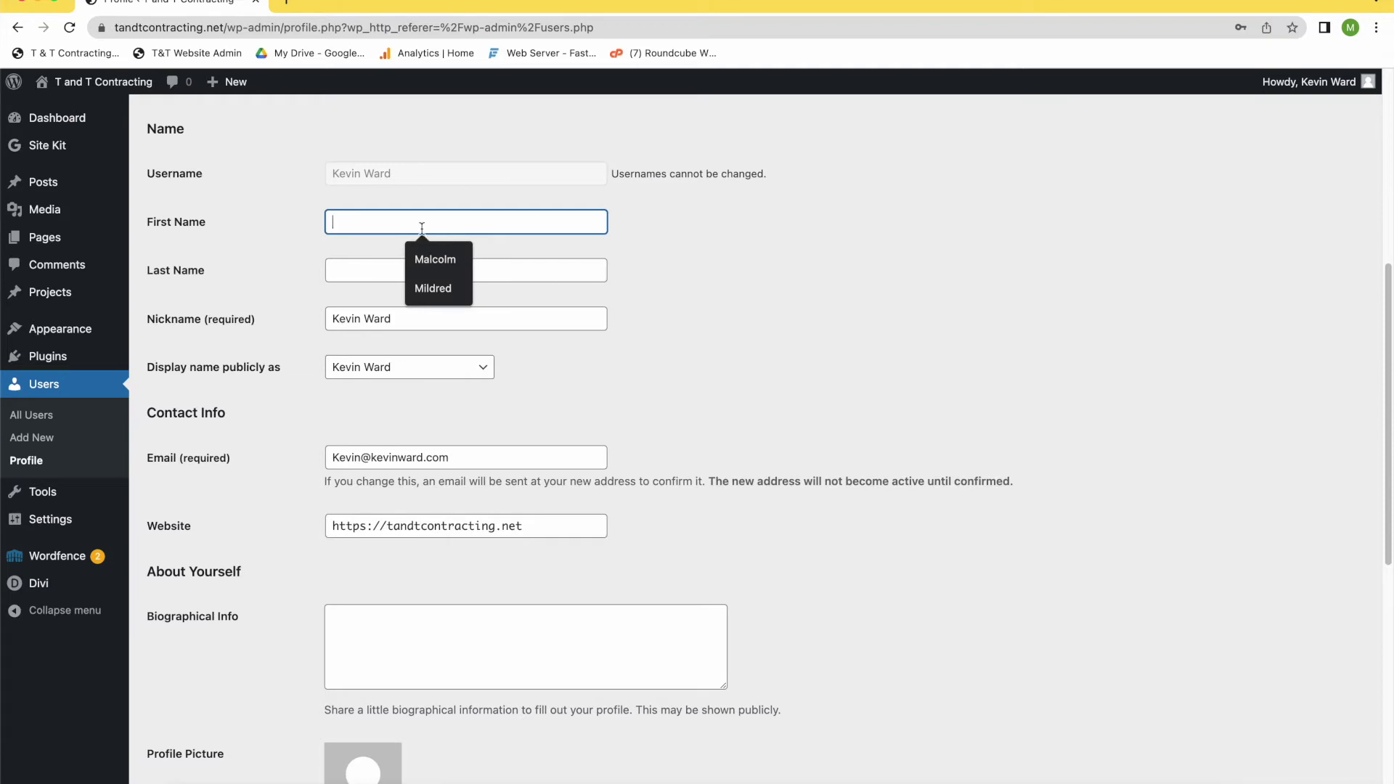
{"action": "type", "text": "Kevin"}
{"action": "key", "text": "Tab"}
{"action": "type", "text": "Ward"}
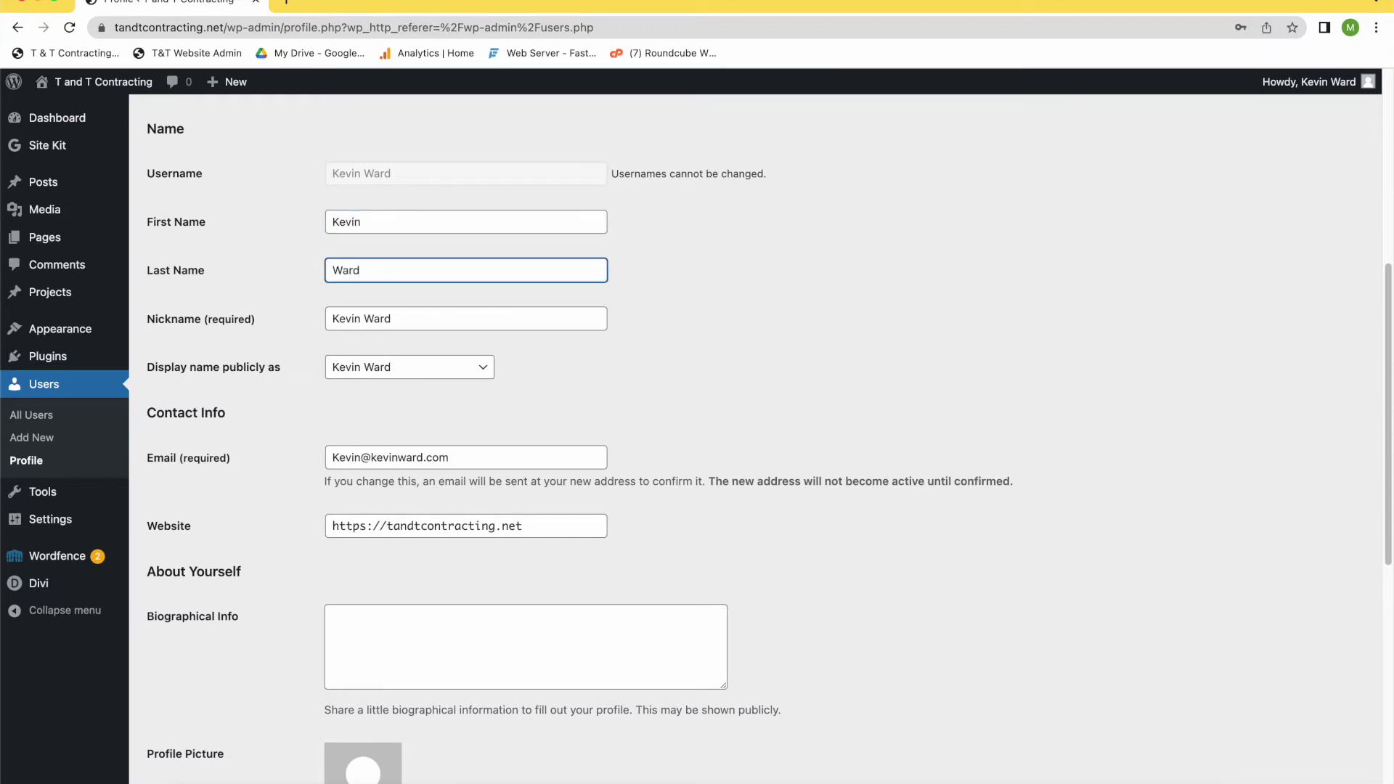
{"action": "key", "text": "Tab"}
{"action": "scroll", "coordinate": [448, 239], "scroll_direction": "down", "scroll_amount": 1}
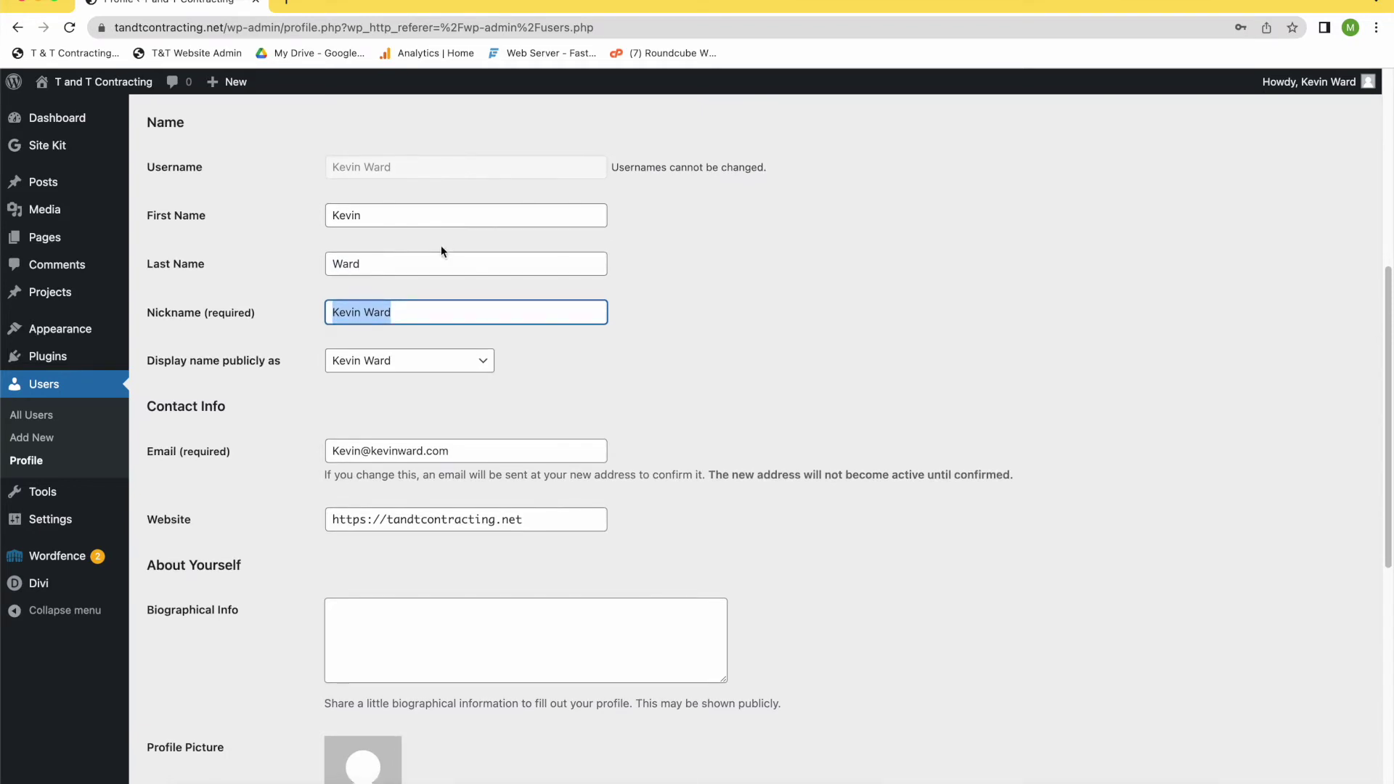
{"action": "left_click", "coordinate": [397, 314]}
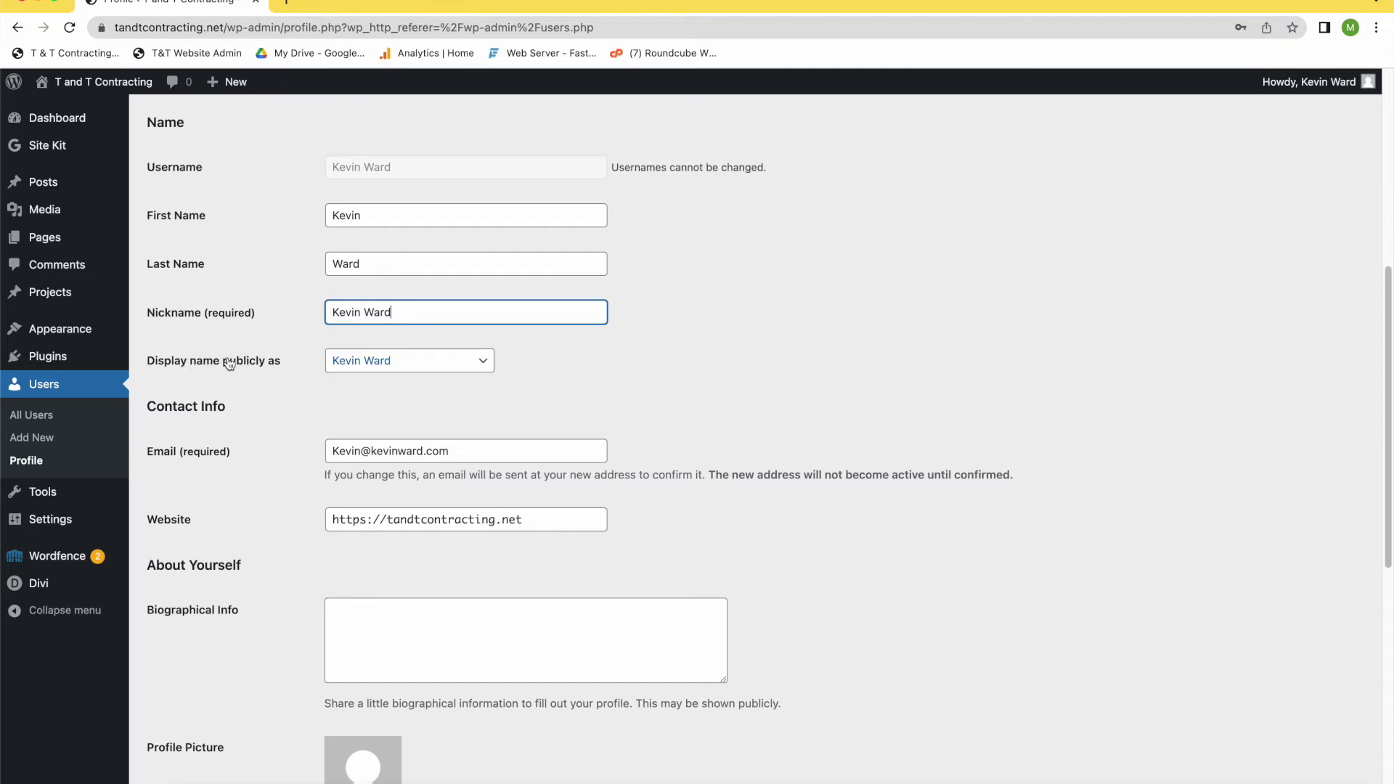
{"action": "left_click", "coordinate": [487, 362]}
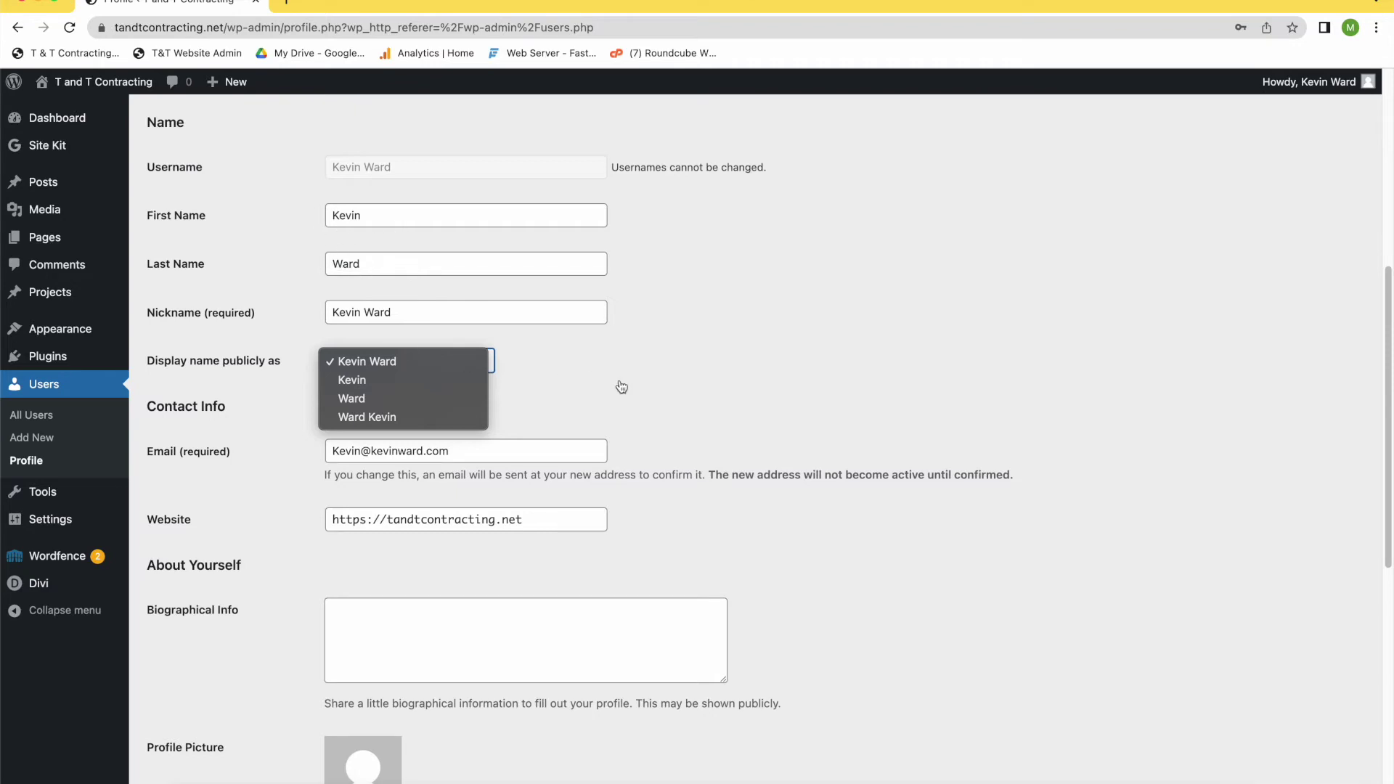
{"action": "left_click", "coordinate": [693, 378]}
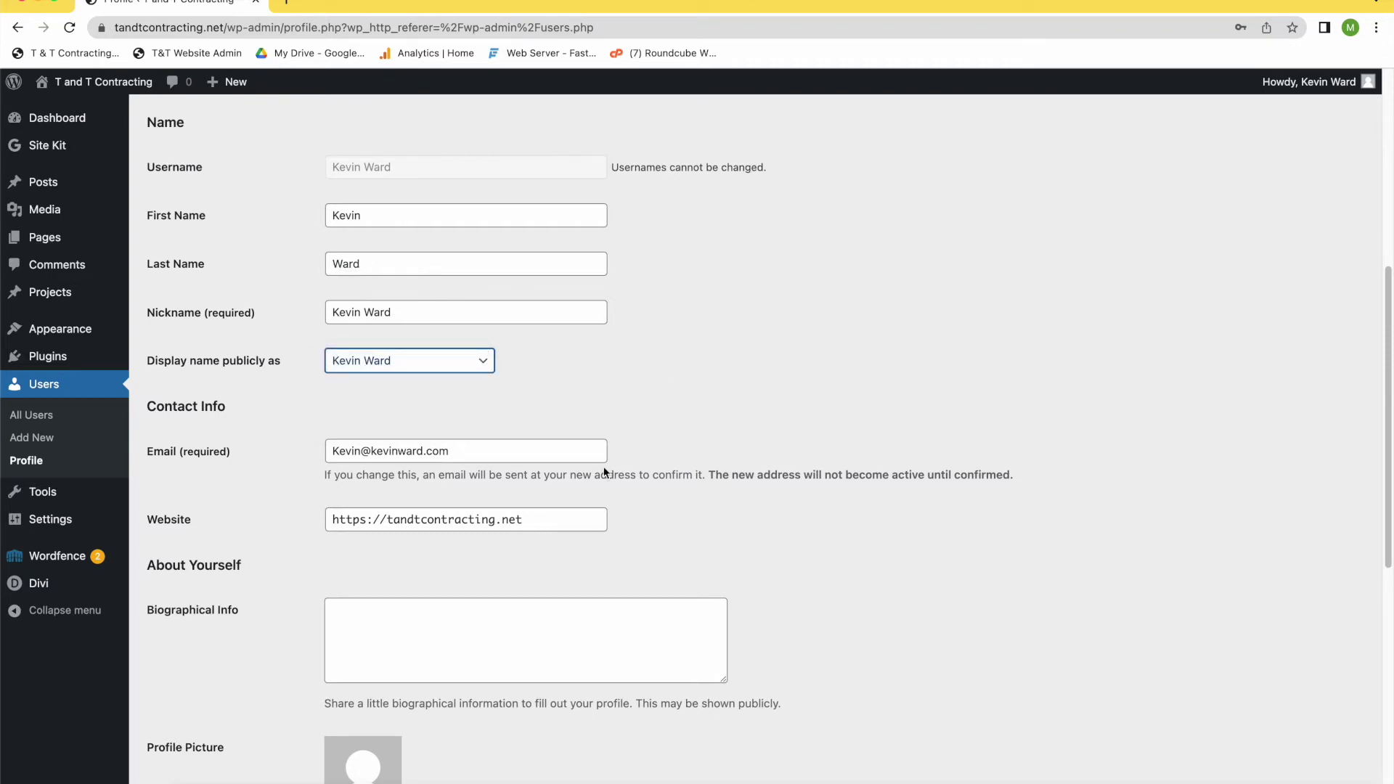
{"action": "left_click", "coordinate": [553, 513]}
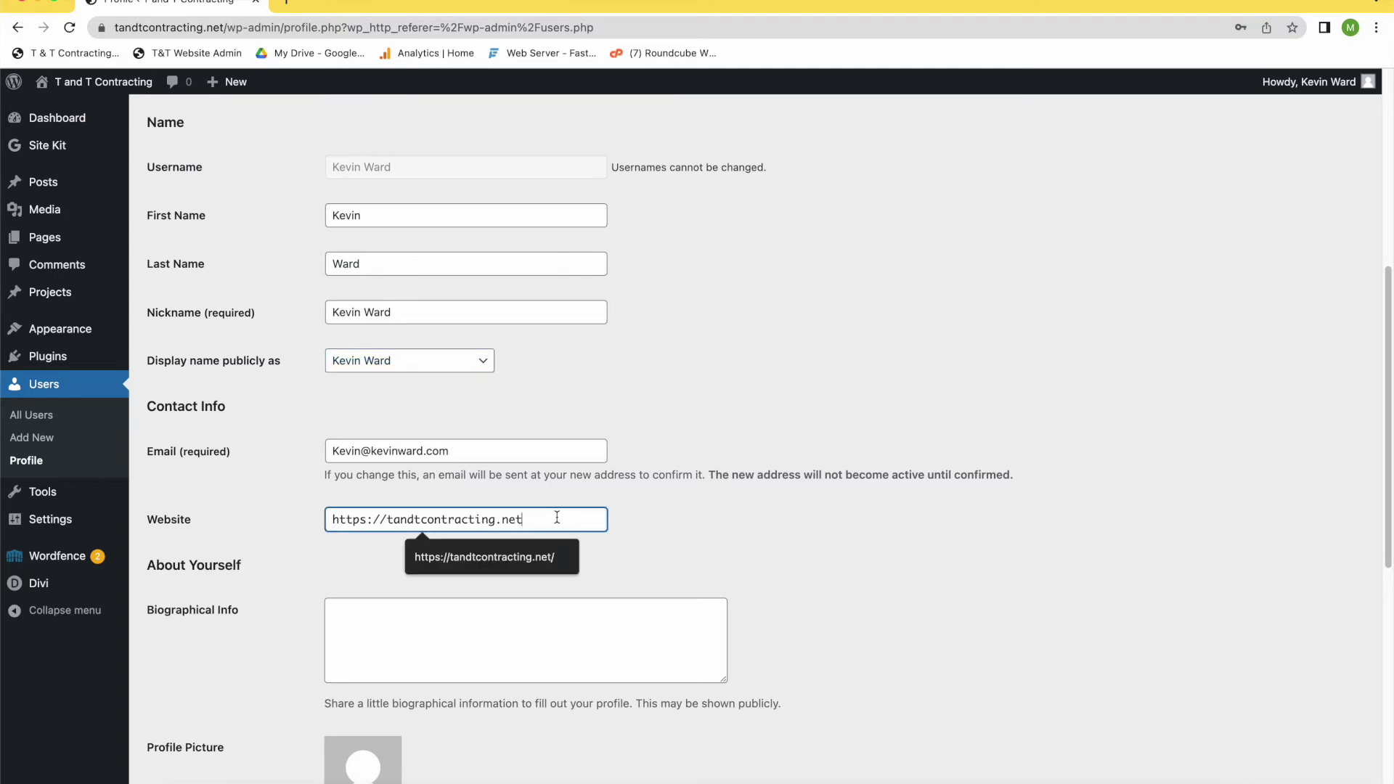
{"action": "scroll", "coordinate": [484, 354], "scroll_direction": "down", "scroll_amount": 3}
{"action": "scroll", "coordinate": [399, 330], "scroll_direction": "down", "scroll_amount": 1}
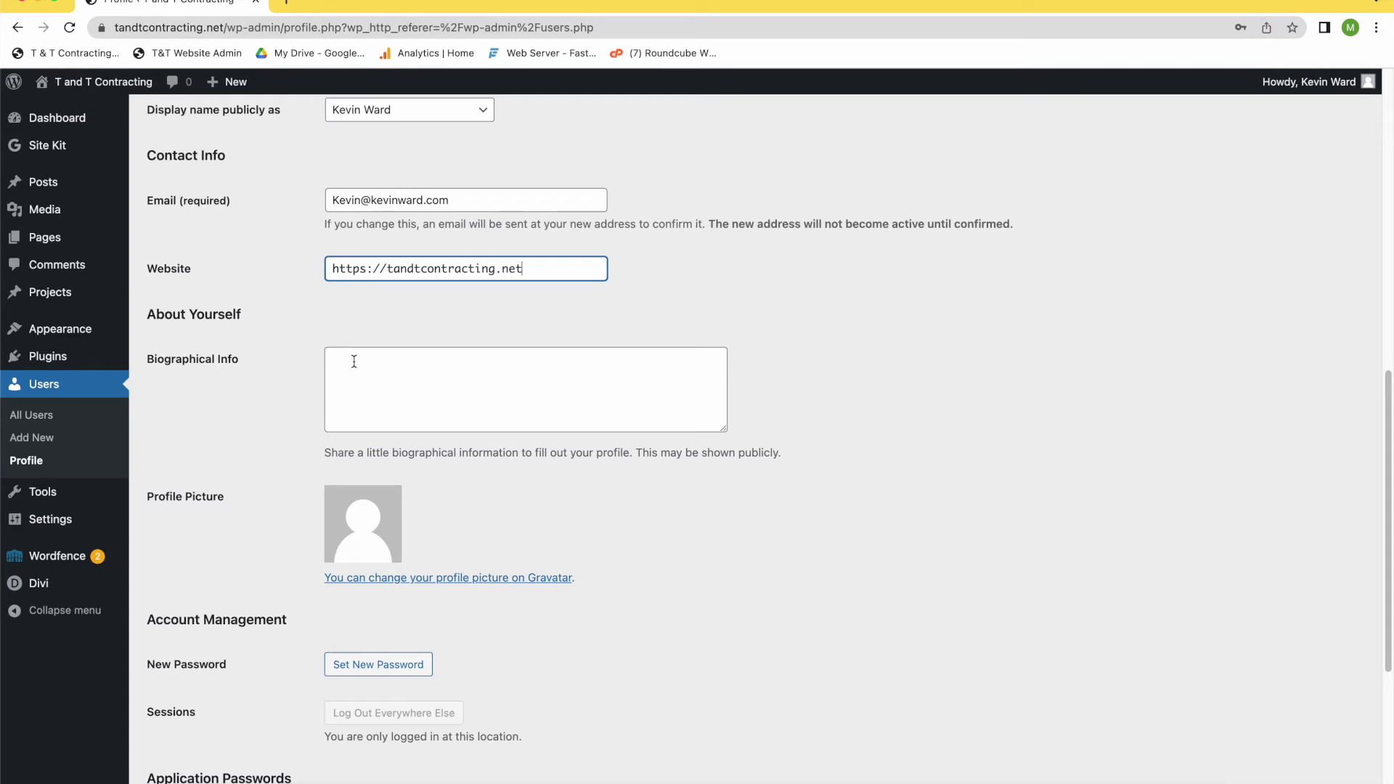
- Drag the Biographical Info box's resize grip downward to enlarge it, then place the caret inside
{"action": "left_click_drag", "start_coordinate": [148, 359], "coordinate": [237, 362]}
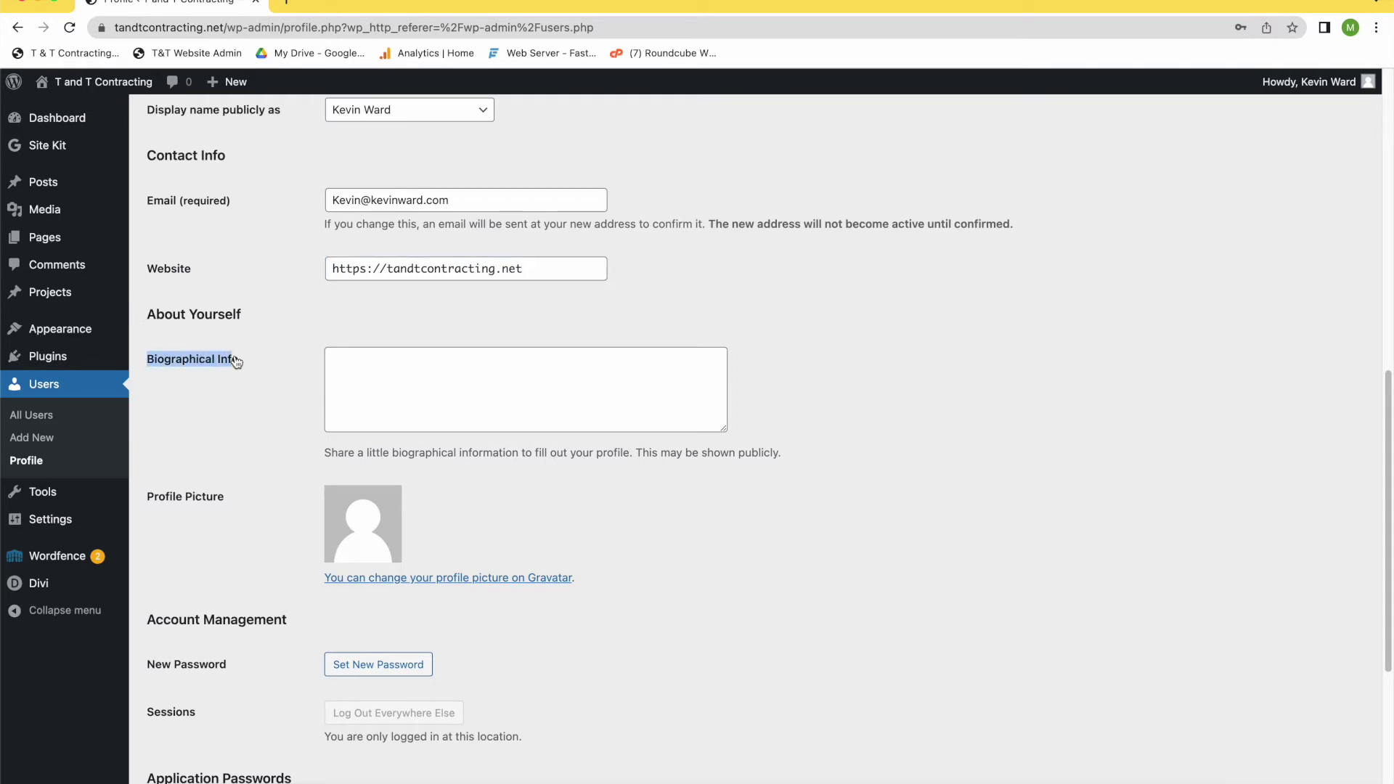
{"action": "left_click", "coordinate": [238, 361]}
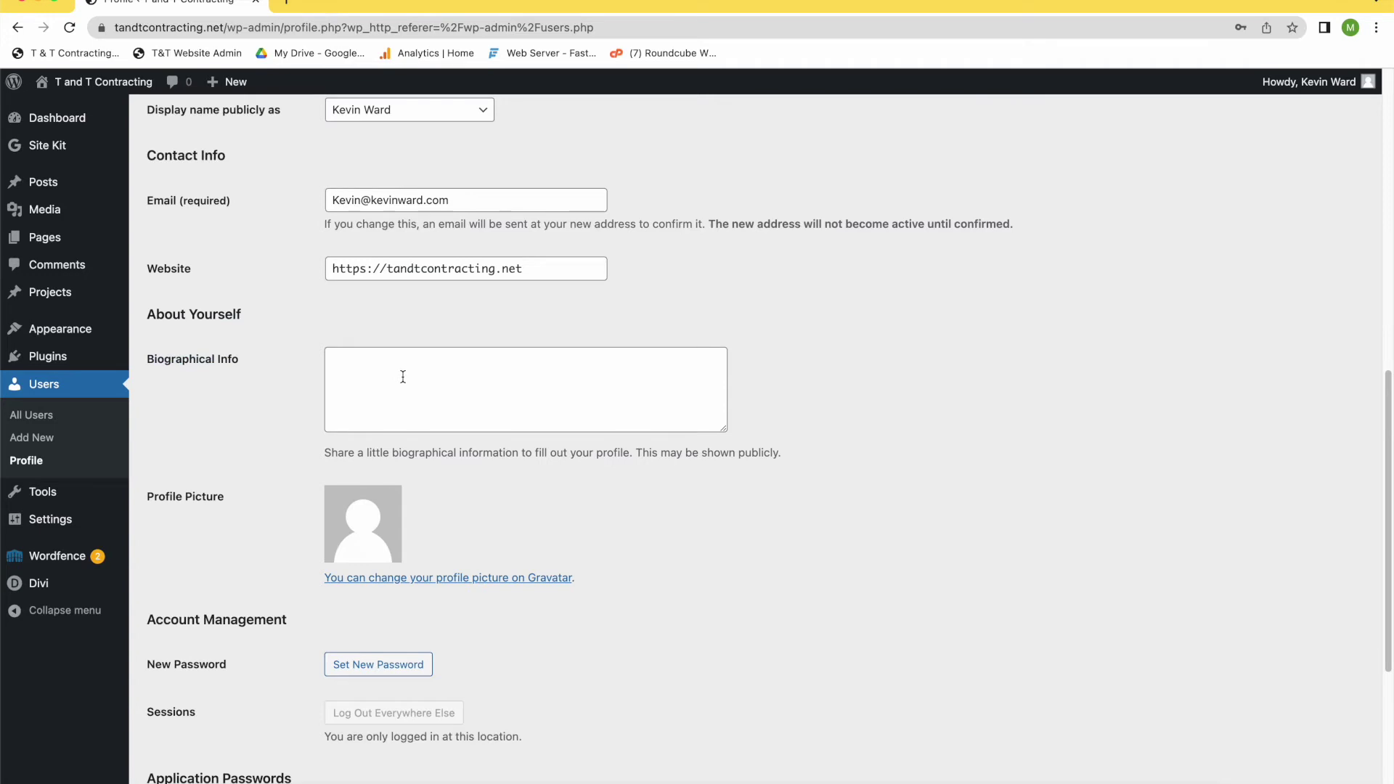
{"action": "left_click_drag", "start_coordinate": [723, 429], "coordinate": [786, 524]}
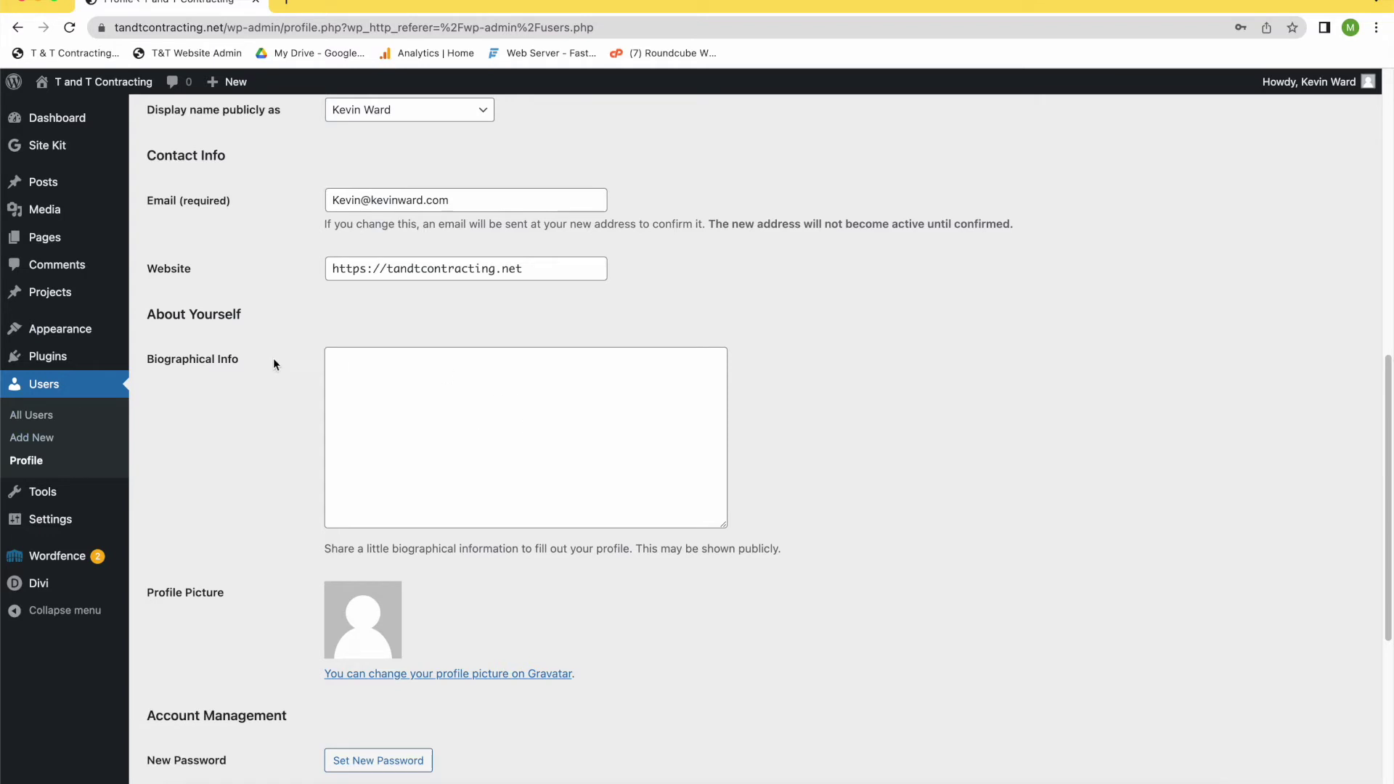
{"action": "left_click", "coordinate": [348, 359]}
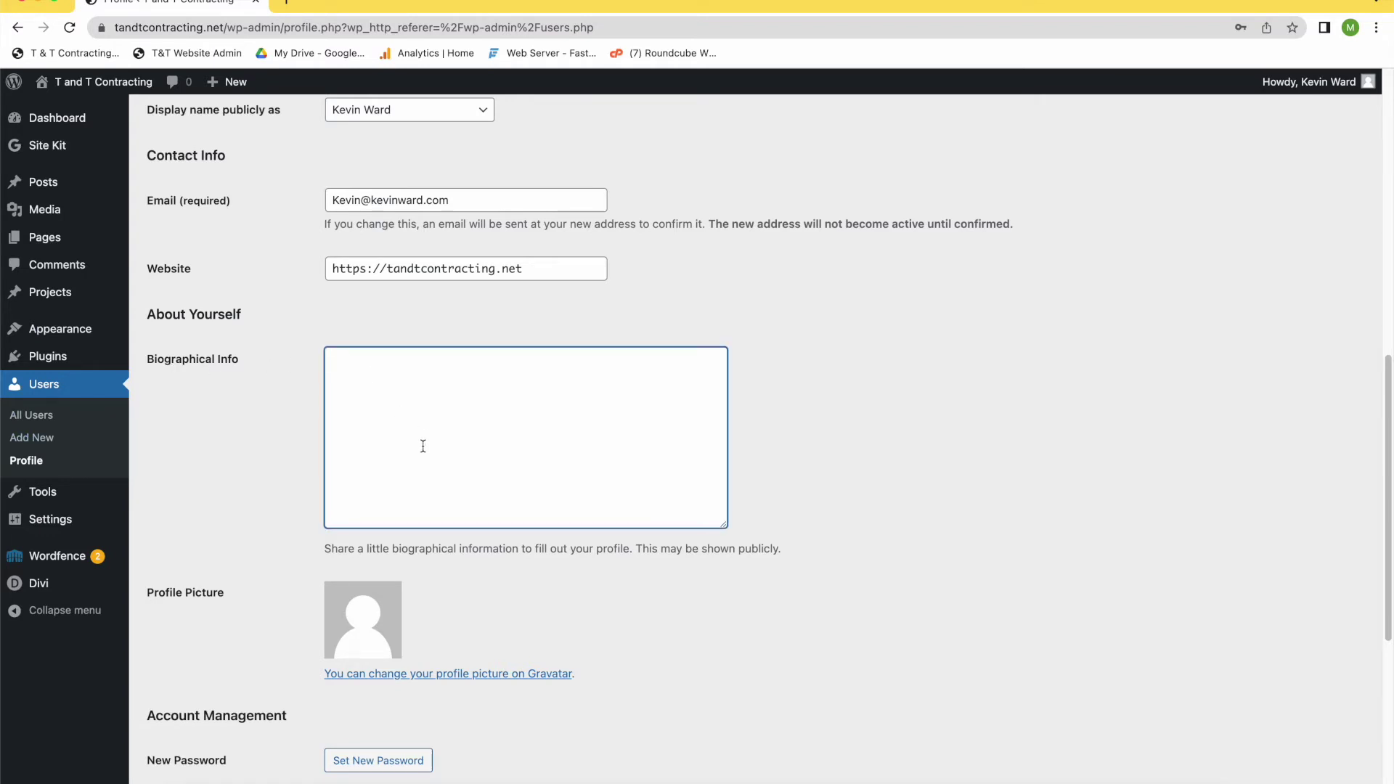
{"action": "scroll", "coordinate": [423, 439], "scroll_direction": "down", "scroll_amount": 3}
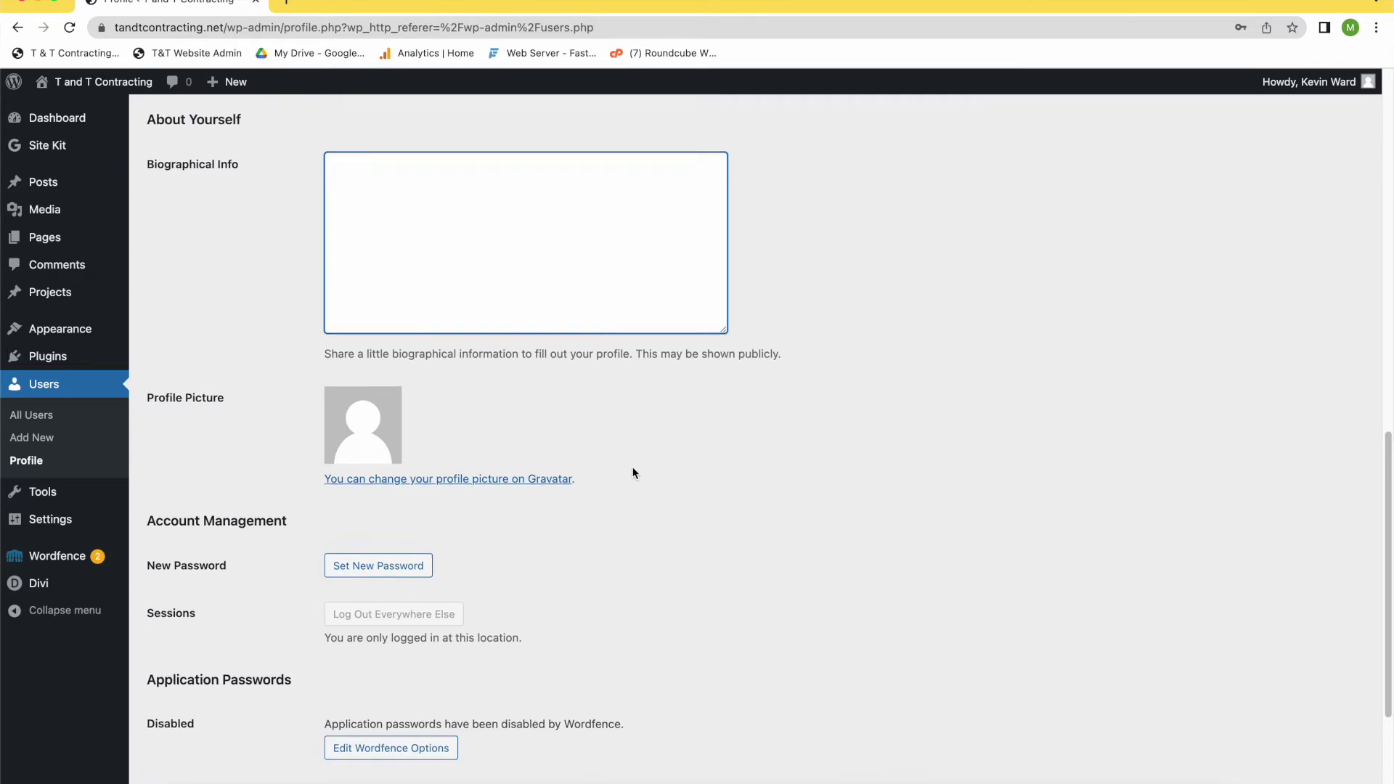
- Scroll past the application passwords and 2FA sections and save the profile with Update Profile
{"action": "scroll", "coordinate": [633, 473], "scroll_direction": "down", "scroll_amount": 2}
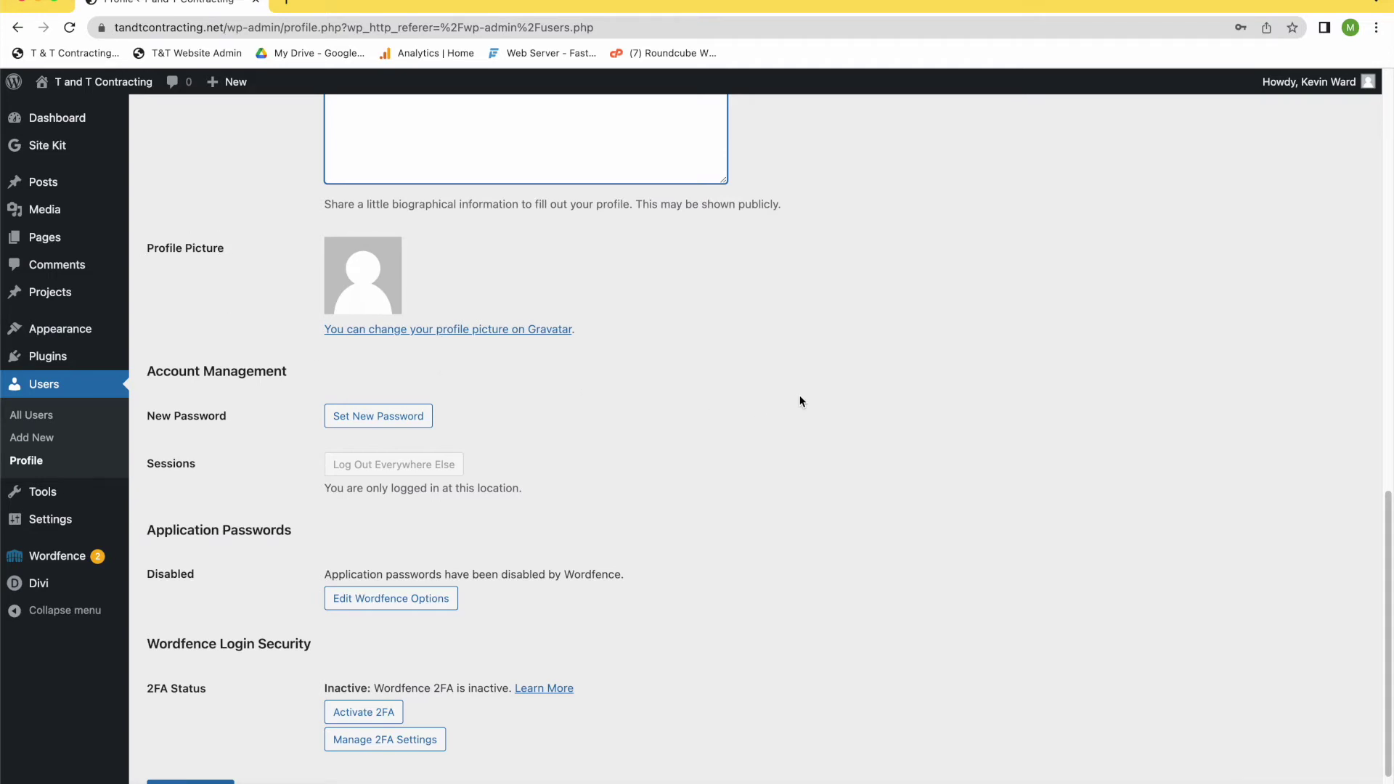
{"action": "scroll", "coordinate": [800, 401], "scroll_direction": "down", "scroll_amount": 1}
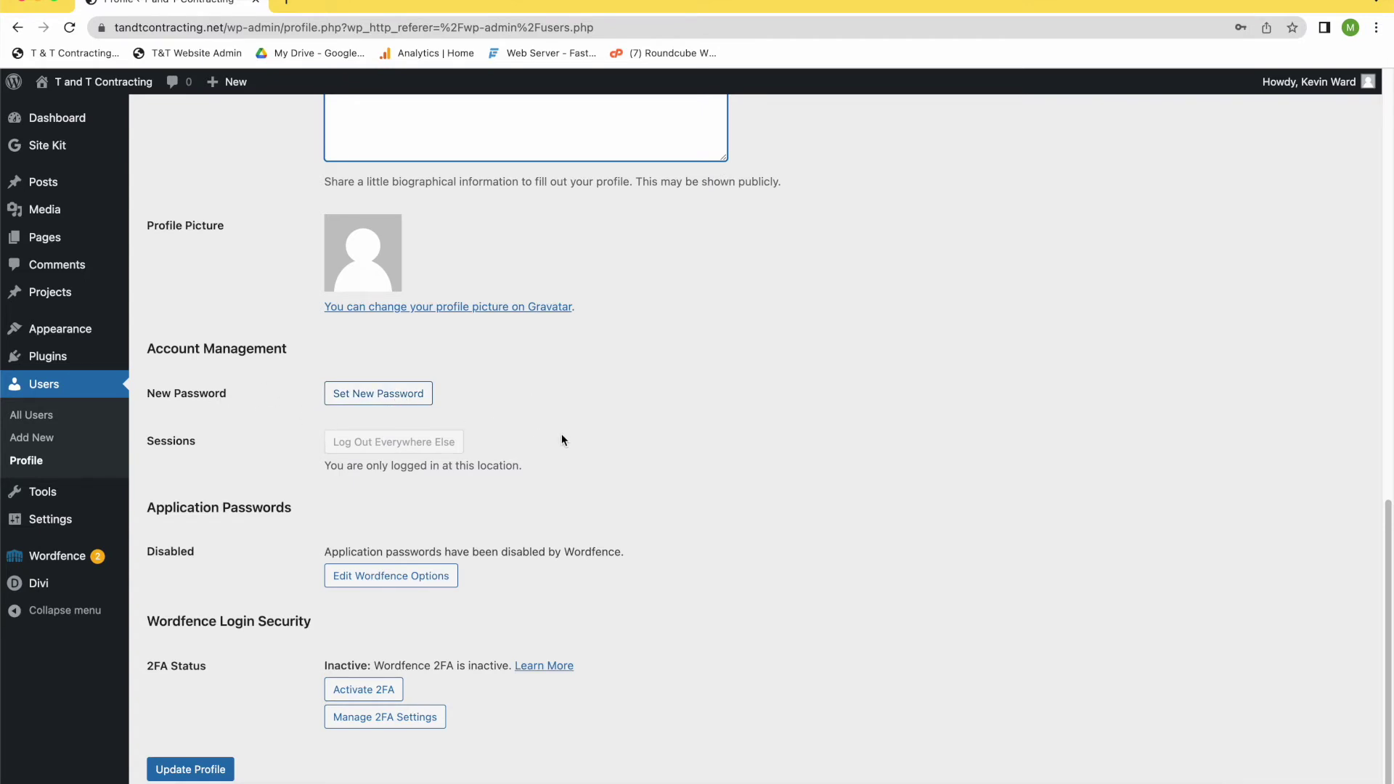
{"action": "scroll", "coordinate": [572, 435], "scroll_direction": "down", "scroll_amount": 1}
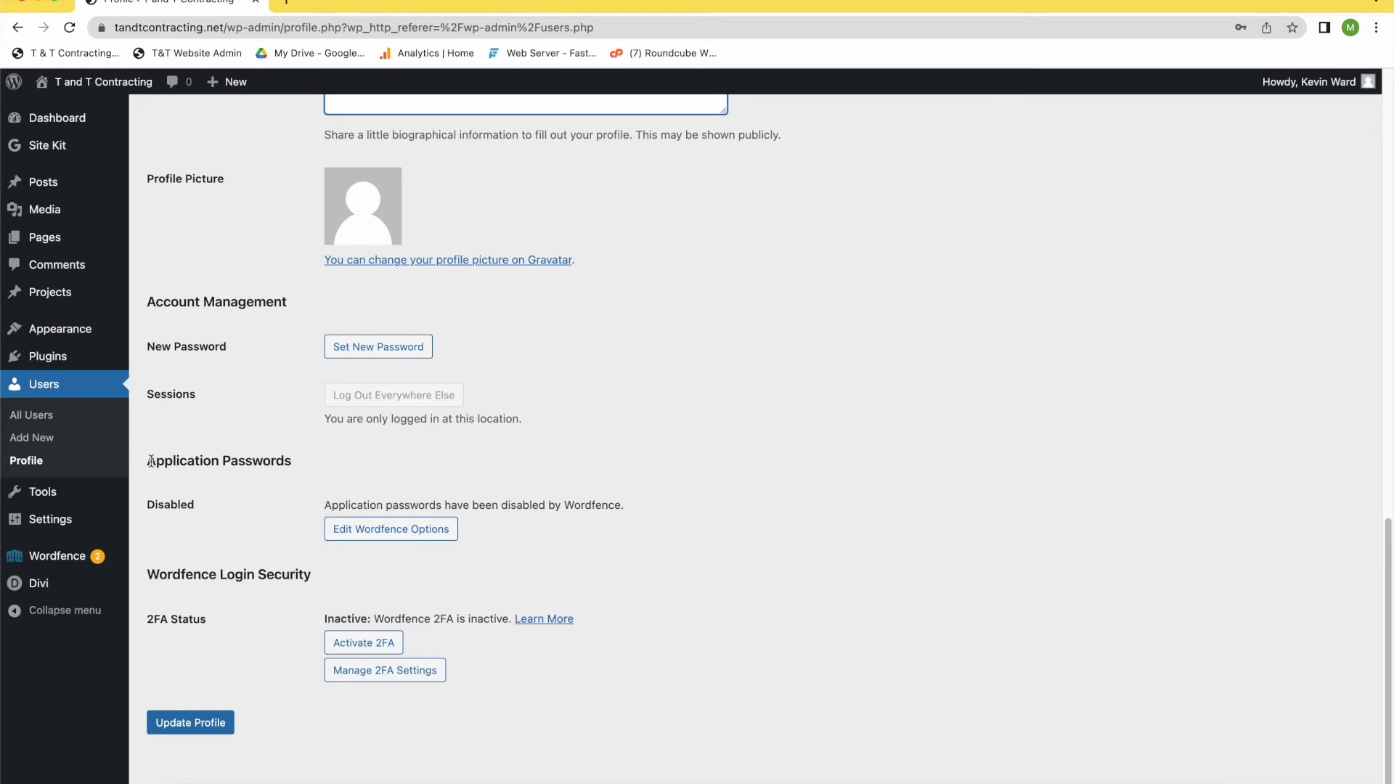
{"action": "mouse_move", "coordinate": [52, 561]}
{"action": "scroll", "coordinate": [511, 450], "scroll_direction": "up", "scroll_amount": 15}
{"action": "scroll", "coordinate": [549, 514], "scroll_direction": "down", "scroll_amount": 15}
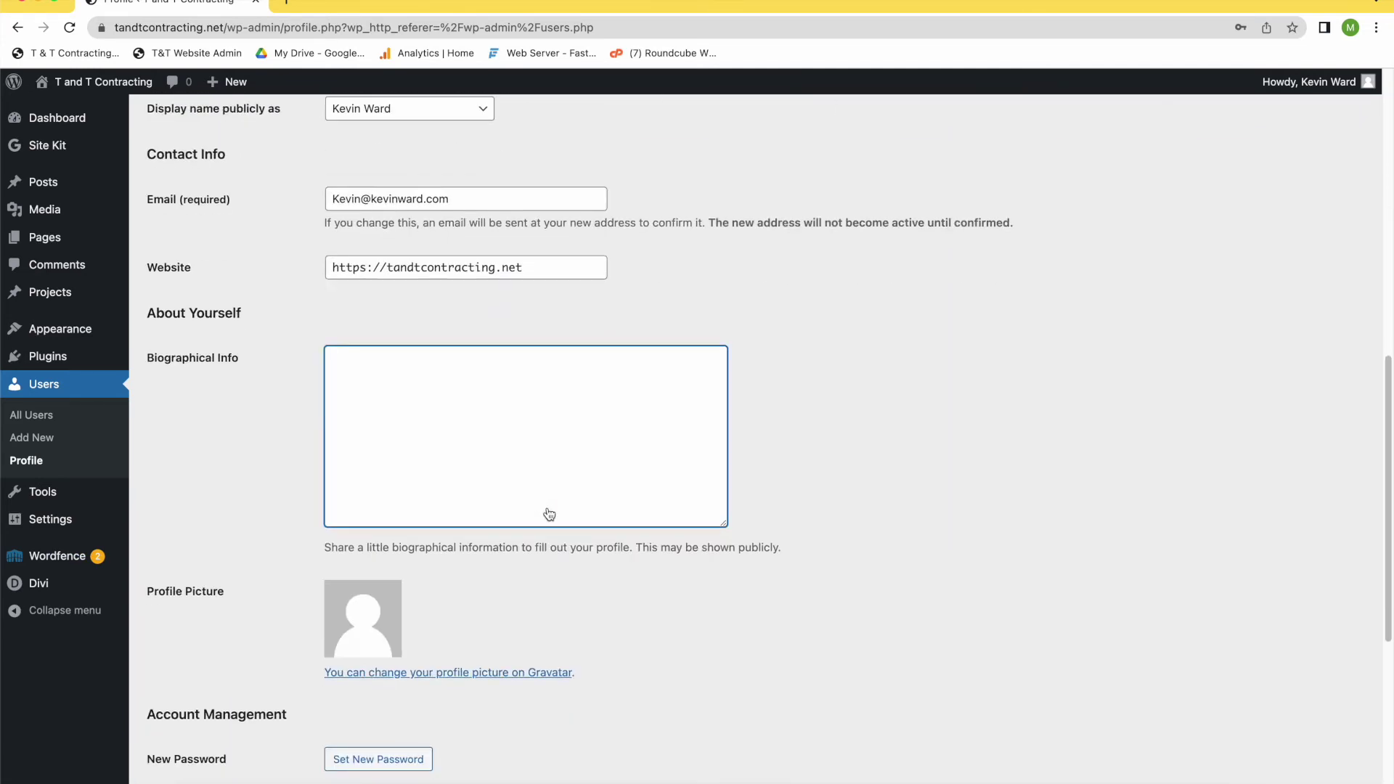
{"action": "left_click_drag", "start_coordinate": [140, 463], "coordinate": [493, 665]}
{"action": "left_click", "coordinate": [499, 666]}
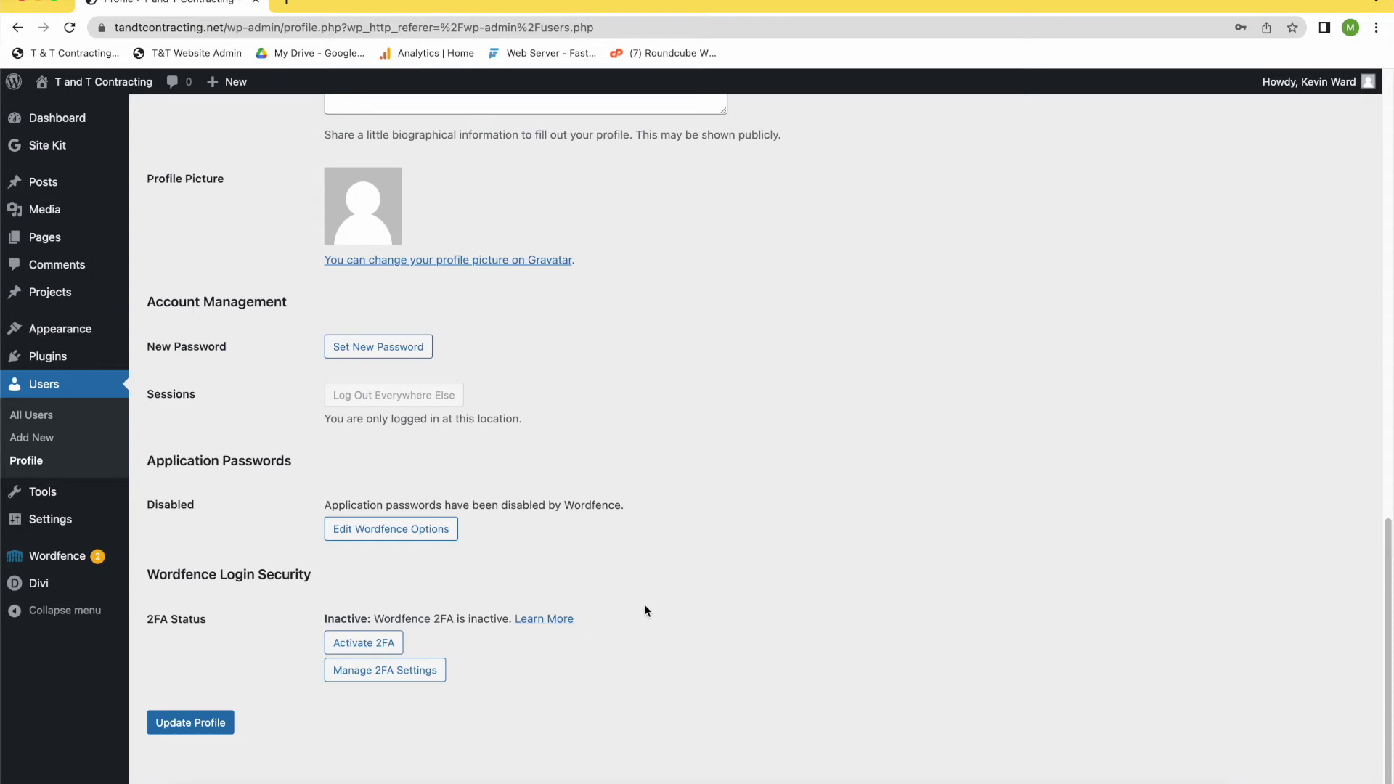
{"action": "left_click", "coordinate": [190, 724]}
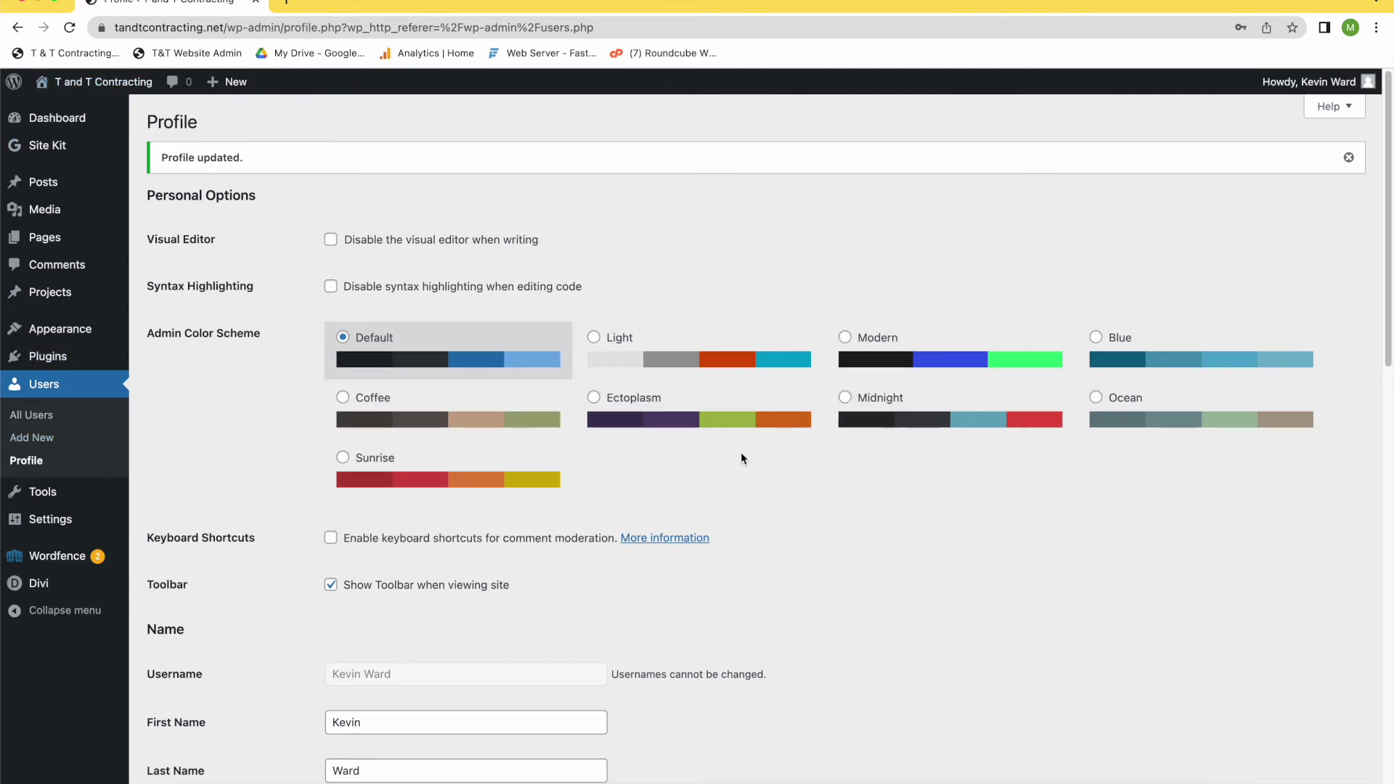
- Go to Users > Add New to open the blank Add New User form
{"action": "mouse_move", "coordinate": [34, 506]}
{"action": "scroll", "coordinate": [774, 632], "scroll_direction": "down", "scroll_amount": 1}
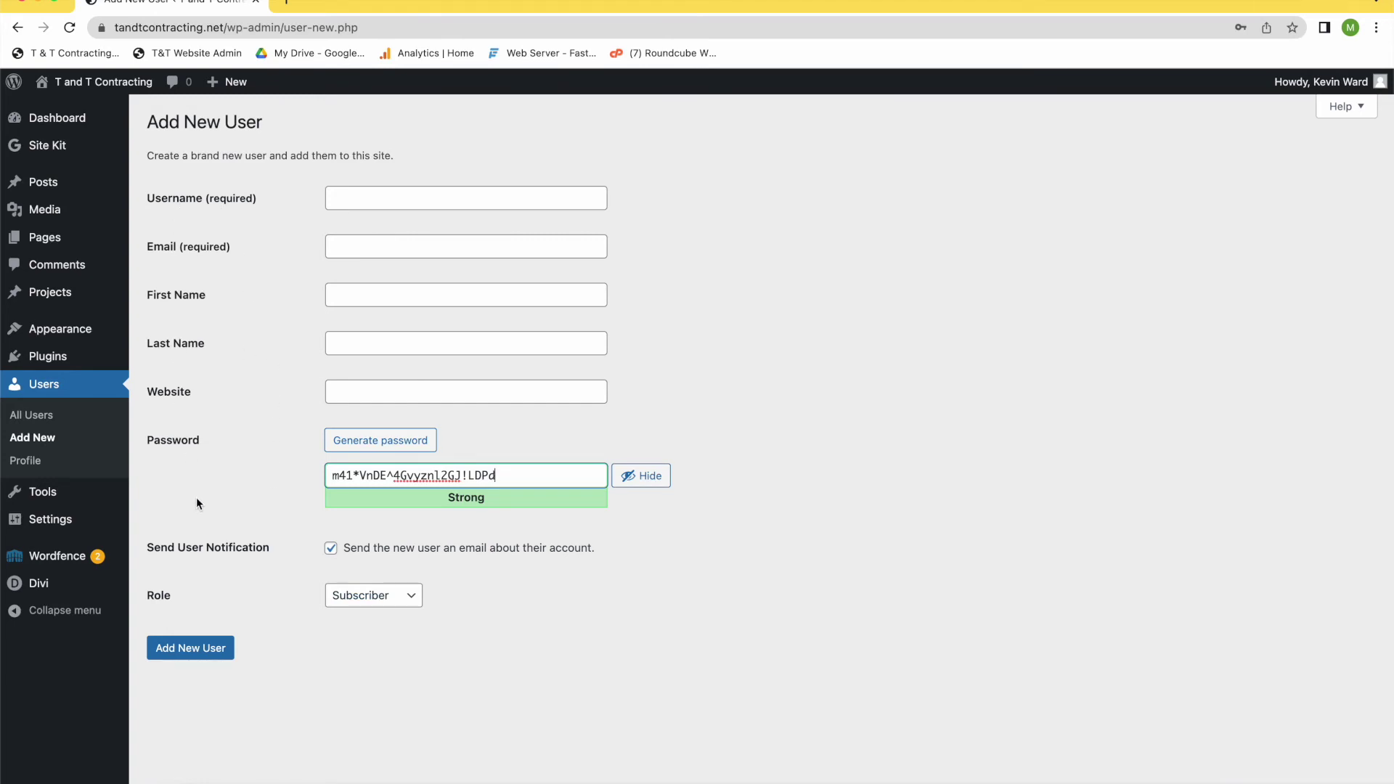
{"action": "left_click", "coordinate": [381, 200]}
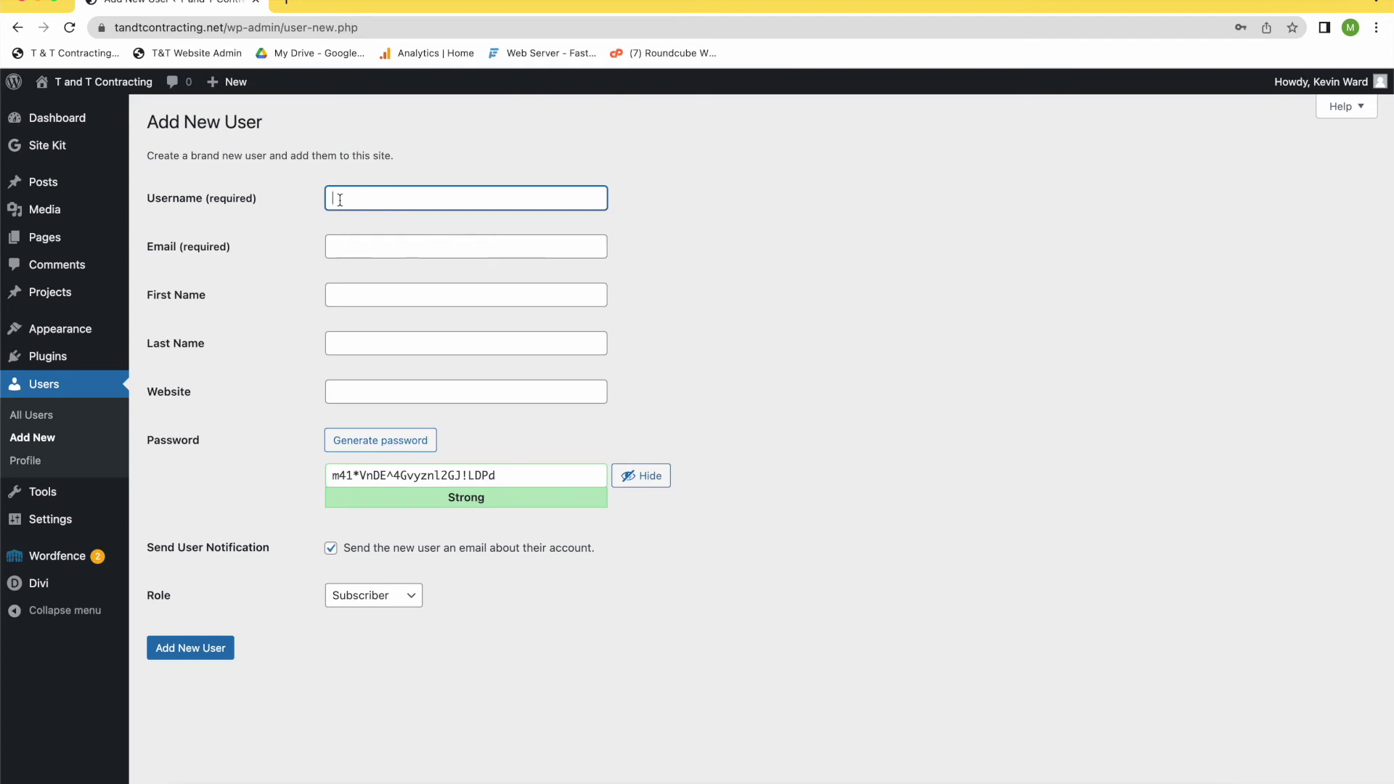
{"action": "left_click", "coordinate": [347, 250]}
{"action": "left_click", "coordinate": [334, 278]}
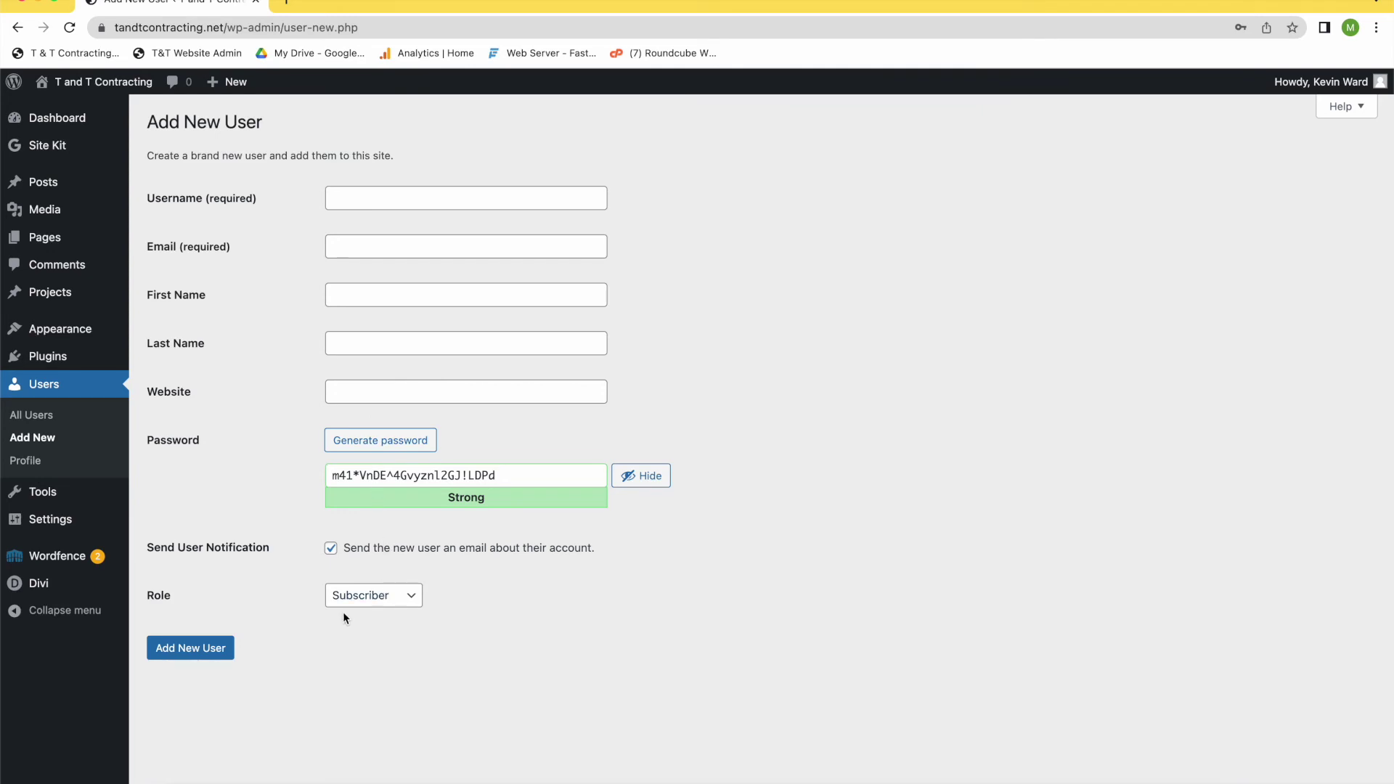
- Expand the Role dropdown showing Subscriber, Contributor, Author, Editor and Administrator
{"action": "left_click", "coordinate": [412, 598]}
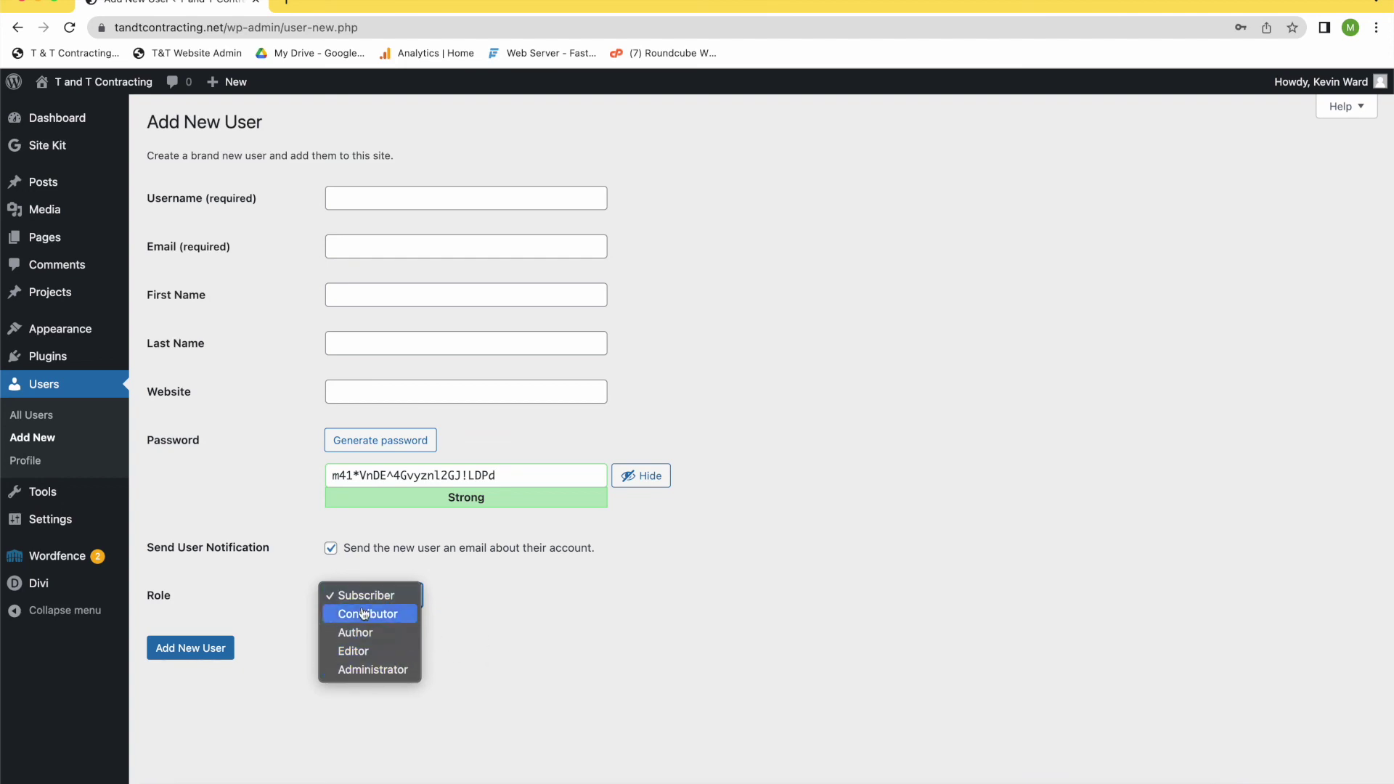
- Close the Role list with Subscriber kept and highlight the required Username and Email labels
{"action": "left_click", "coordinate": [384, 700]}
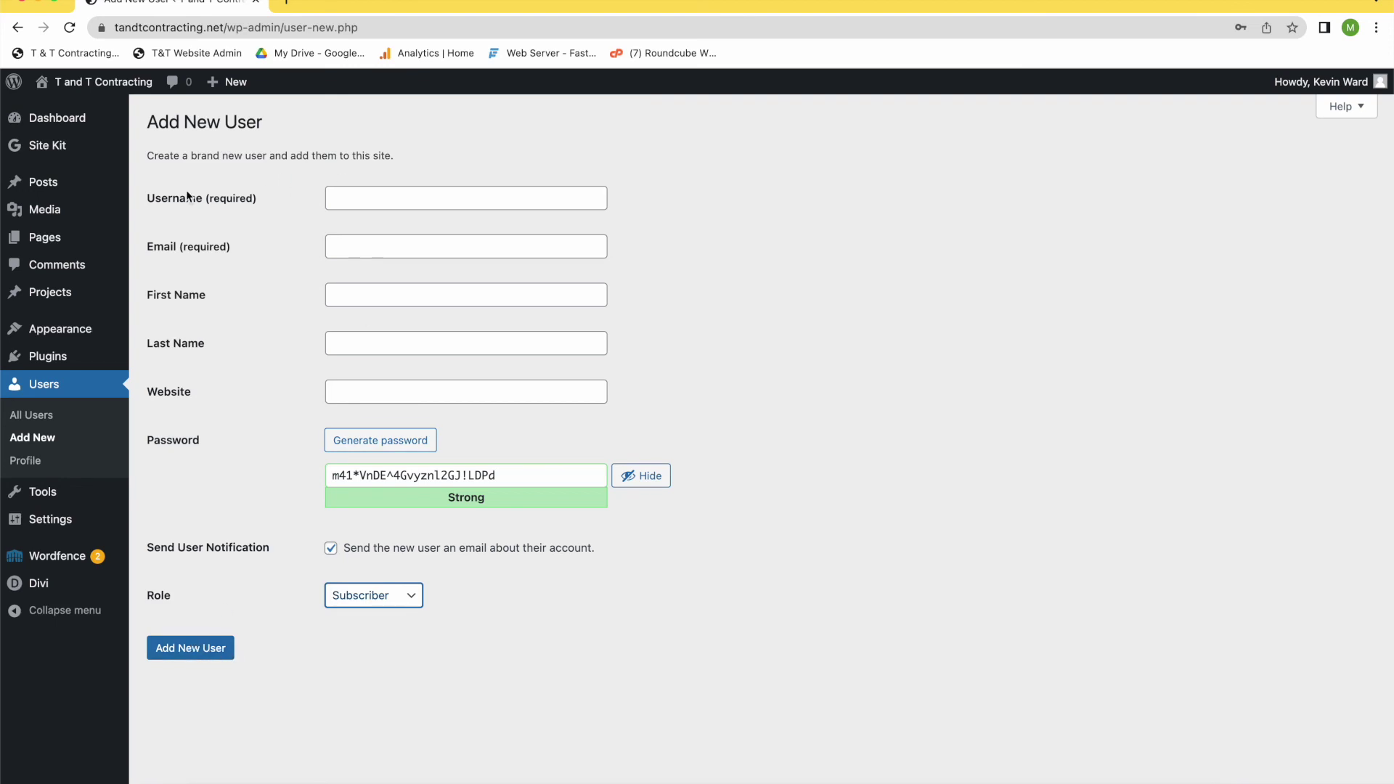
{"action": "left_click_drag", "start_coordinate": [145, 195], "coordinate": [257, 258]}
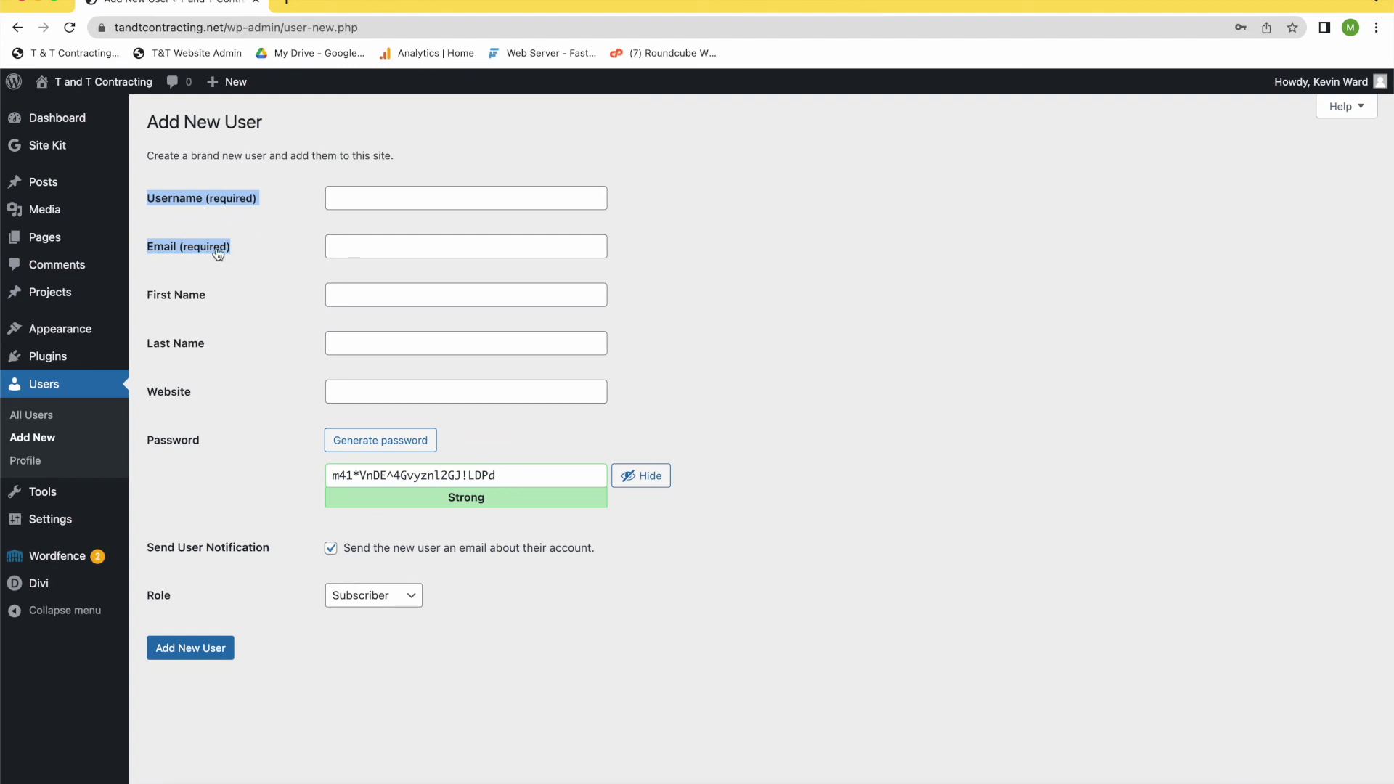
{"action": "left_click", "coordinate": [241, 245]}
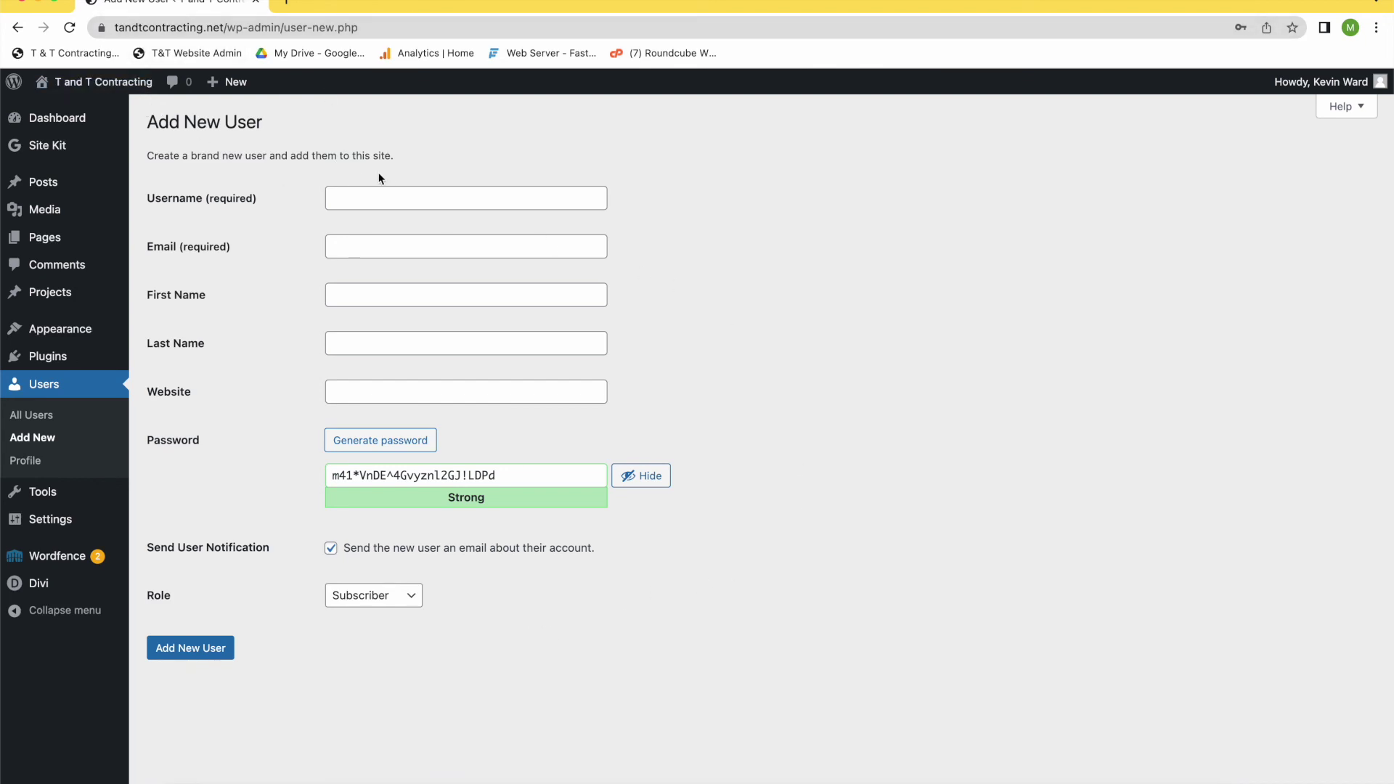
{"action": "mouse_move", "coordinate": [64, 120]}
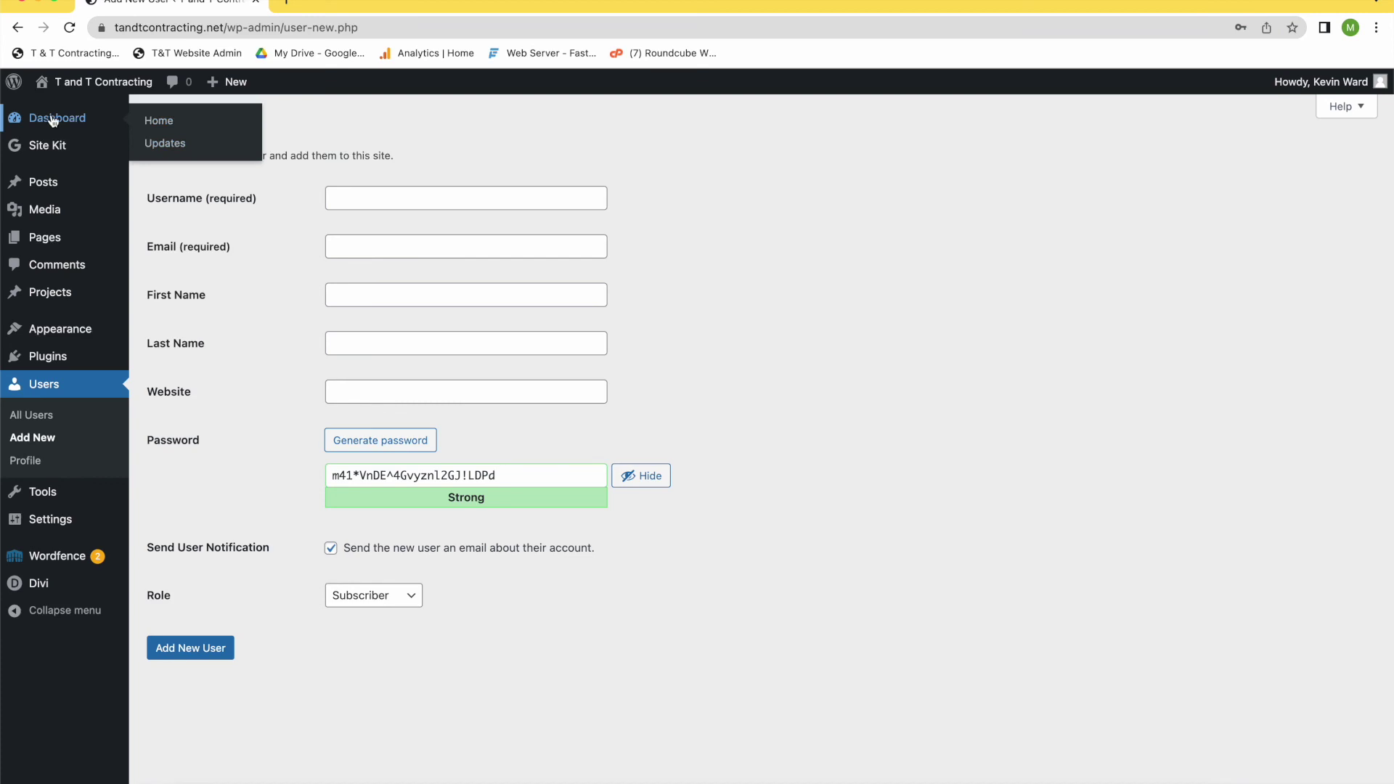